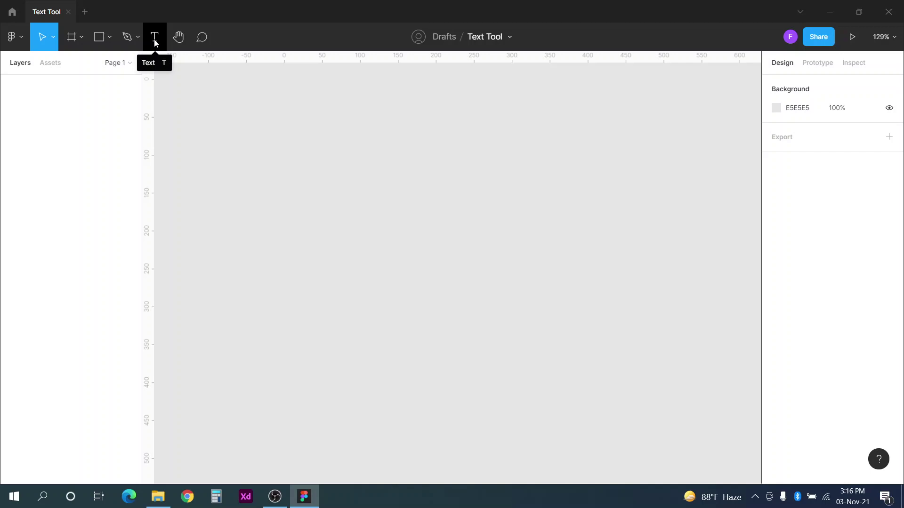
- Create a text layer on the canvas reading 'Tamanna is my name!'
{"action": "left_click", "coordinate": [155, 38]}
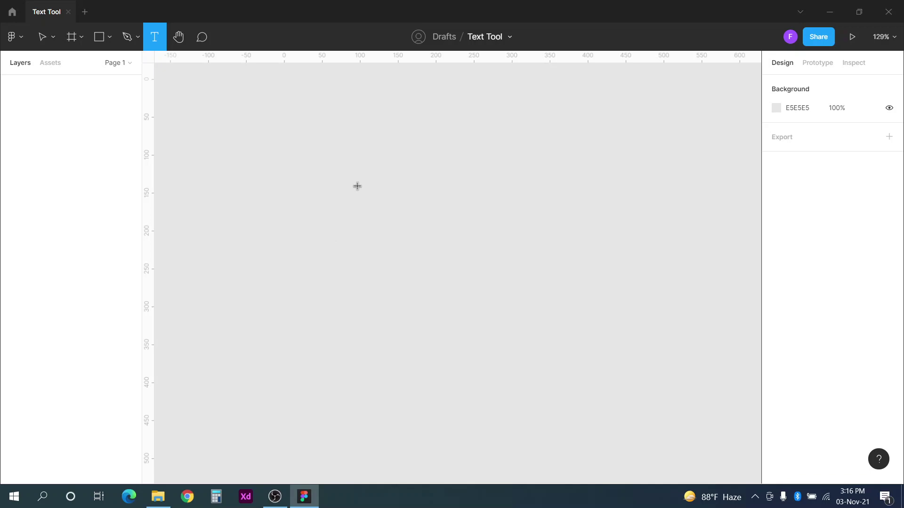
{"action": "left_click", "coordinate": [358, 186]}
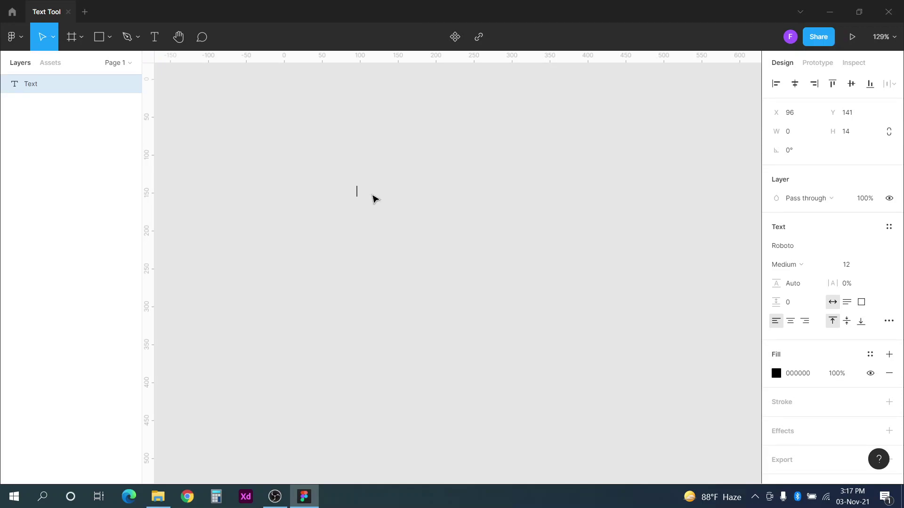
{"action": "type", "text": "T"}
{"action": "type", "text": "amanna"}
{"action": "type", "text": " is my nam"}
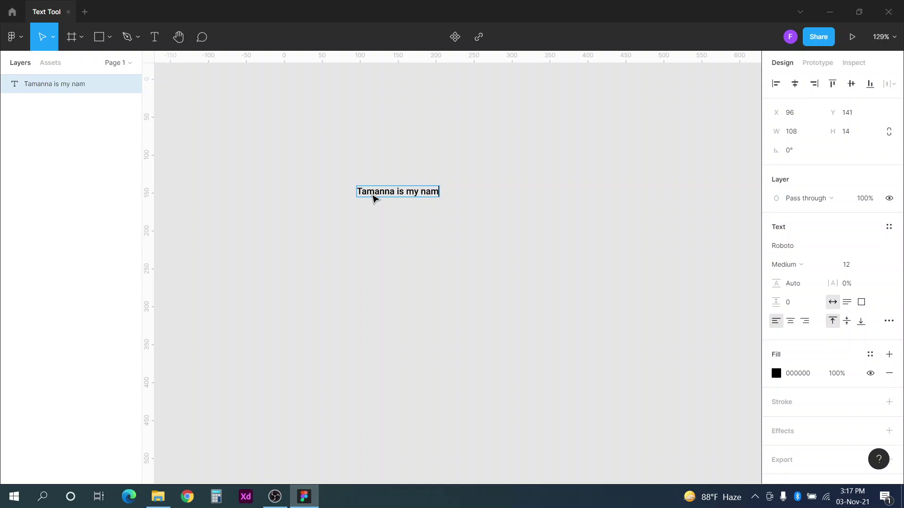
{"action": "type", "text": "e!"}
{"action": "type", "text": " bsjb"}
{"action": "type", "text": "xjsbjxbxbsjbxjsbjsbjsb"}
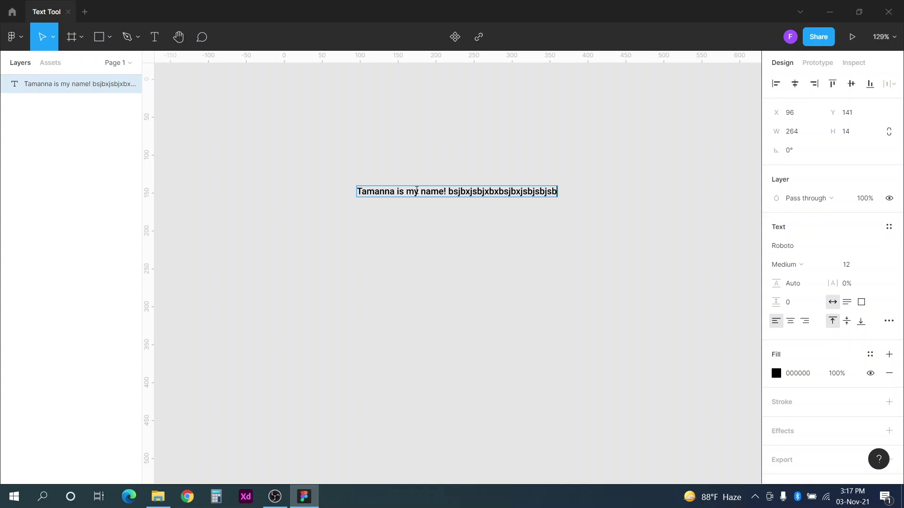
{"action": "key", "text": "BackSpace"}
{"action": "key", "text": "BackSpace"}
{"action": "key", "text": "BackSpace"}
{"action": "key", "text": "BackSpace"}
{"action": "key", "text": "BackSpace"}
{"action": "key", "text": "BackSpace"}
{"action": "key", "text": "BackSpace"}
{"action": "key", "text": "BackSpace"}
{"action": "key", "text": "BackSpace"}
{"action": "key", "text": "BackSpace"}
{"action": "key", "text": "BackSpace"}
{"action": "key", "text": "BackSpace"}
{"action": "key", "text": "BackSpace"}
{"action": "key", "text": "BackSpace"}
{"action": "key", "text": "BackSpace"}
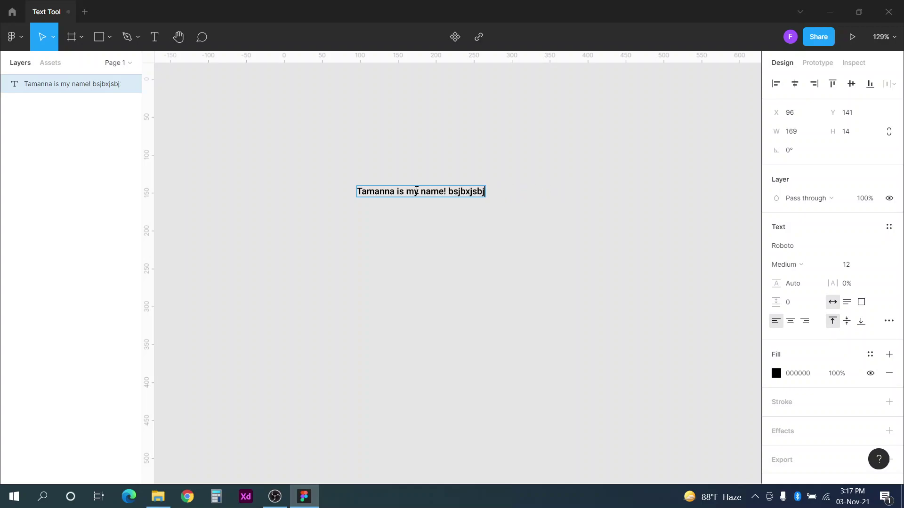
{"action": "key", "text": "BackSpace"}
{"action": "key", "text": "BackSpace"}
{"action": "key", "text": "BackSpace"}
{"action": "key", "text": "BackSpace"}
{"action": "key", "text": "BackSpace"}
{"action": "key", "text": "BackSpace"}
{"action": "key", "text": "BackSpace"}
{"action": "key", "text": "BackSpace"}
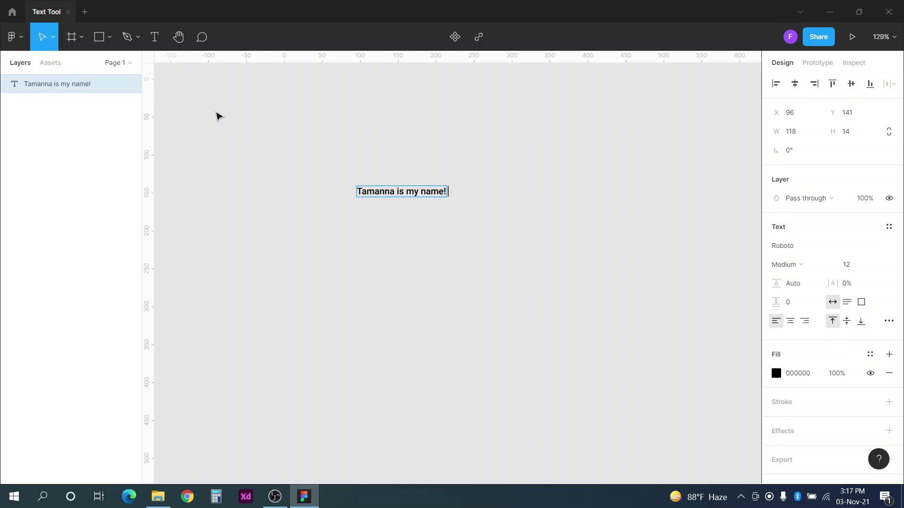
{"action": "left_click", "coordinate": [151, 38]}
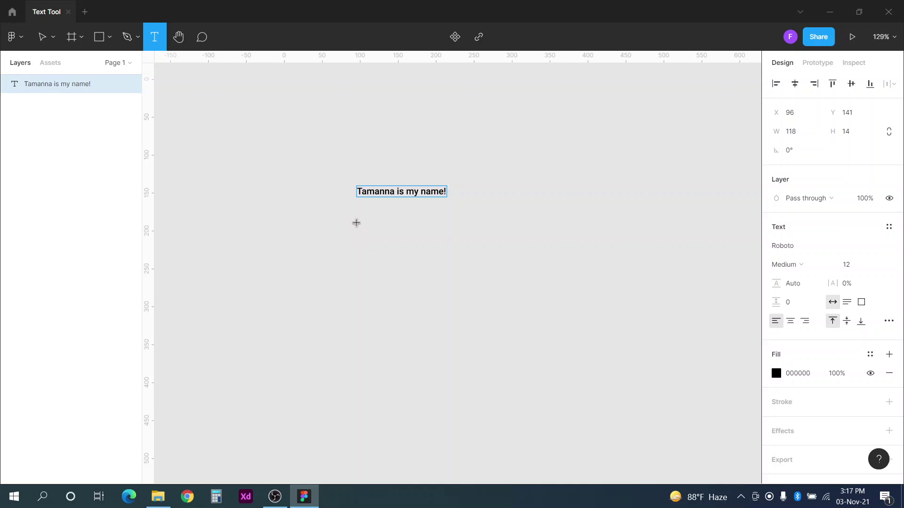
- Draw a fixed text box below the heading and size it to 200 × 70
{"action": "left_click_drag", "start_coordinate": [357, 223], "coordinate": [626, 341]}
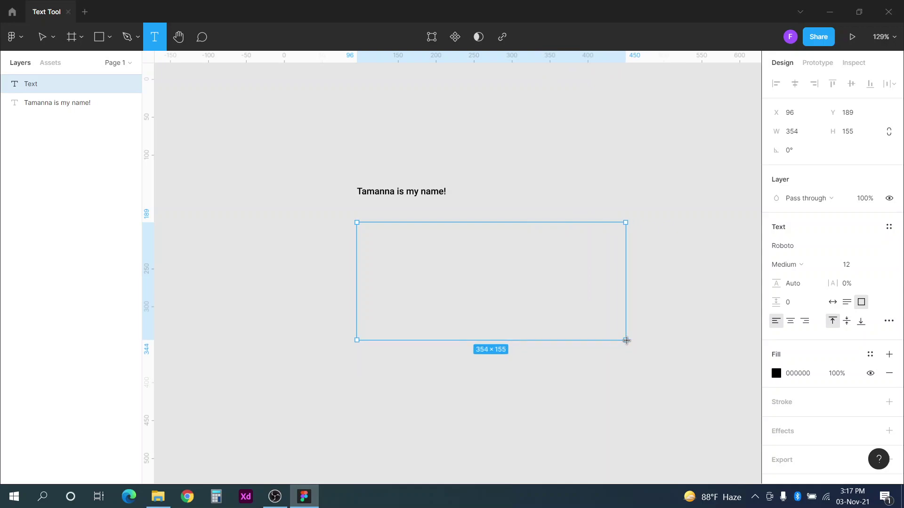
{"action": "left_click_drag", "start_coordinate": [626, 340], "coordinate": [626, 341]}
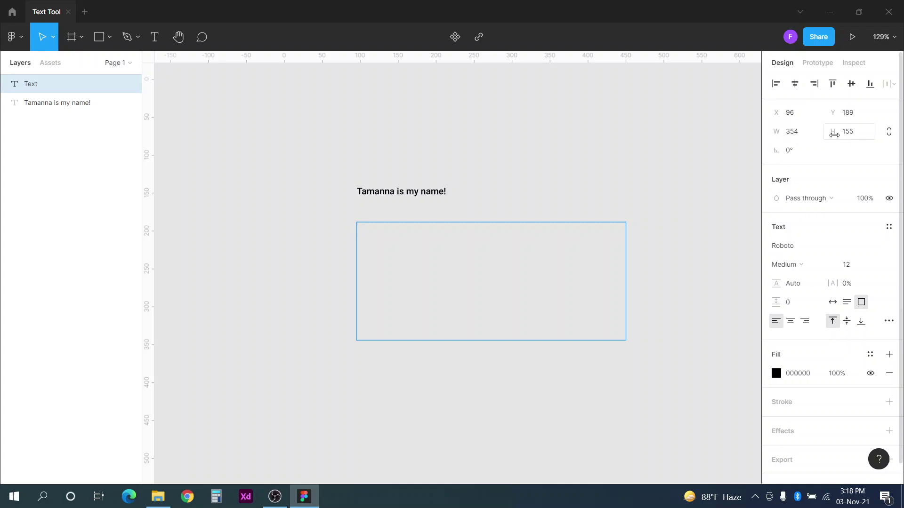
{"action": "left_click", "coordinate": [806, 140]}
{"action": "type", "text": "500"}
{"action": "key", "text": "BackSpace"}
{"action": "key", "text": "BackSpace"}
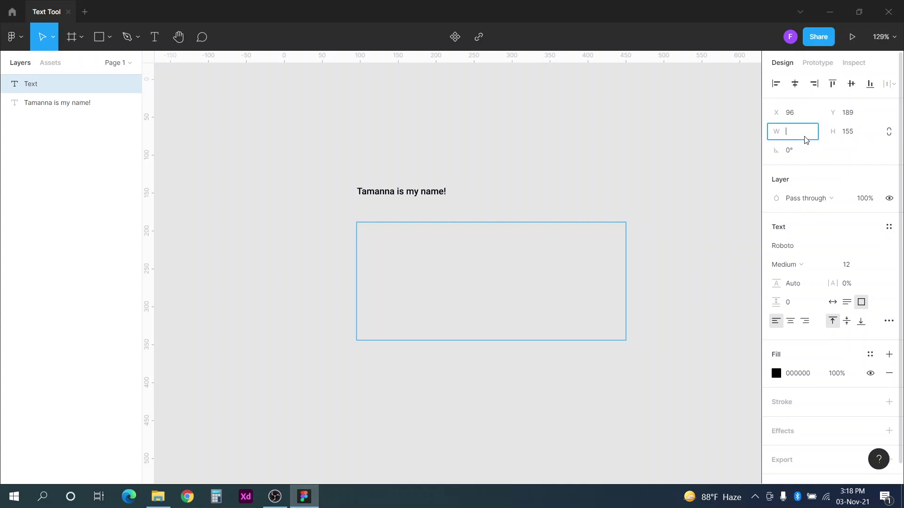
{"action": "type", "text": "200"}
{"action": "key", "text": "Return"}
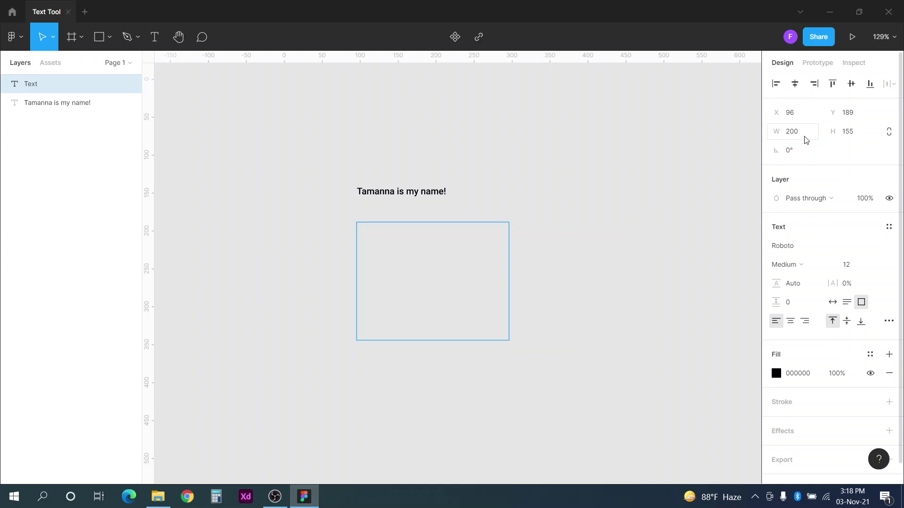
{"action": "left_click", "coordinate": [848, 139]}
{"action": "type", "text": "70"}
{"action": "key", "text": "Return"}
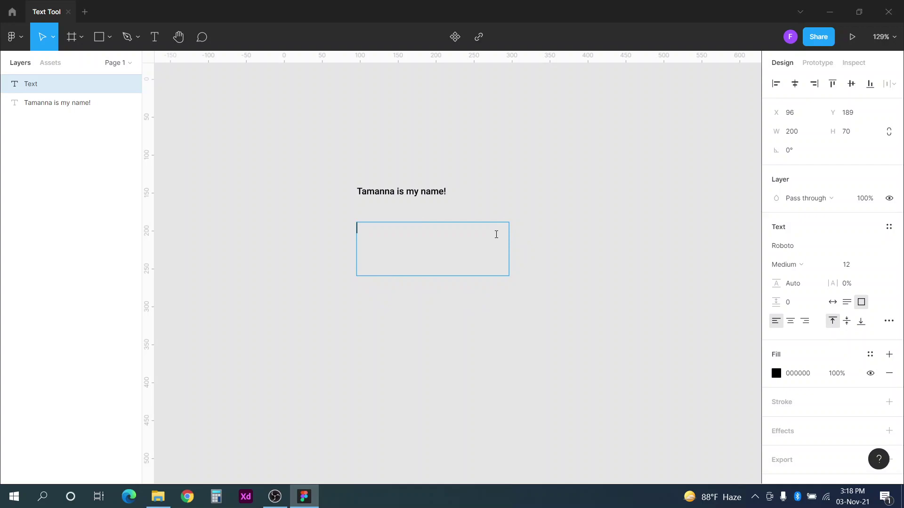
- Fill the text box with repeated copies of 'Hi, My name is Tamanna!'
{"action": "type", "text": "Hi"}
{"action": "type", "text": ", My "}
{"action": "type", "text": "name is T"}
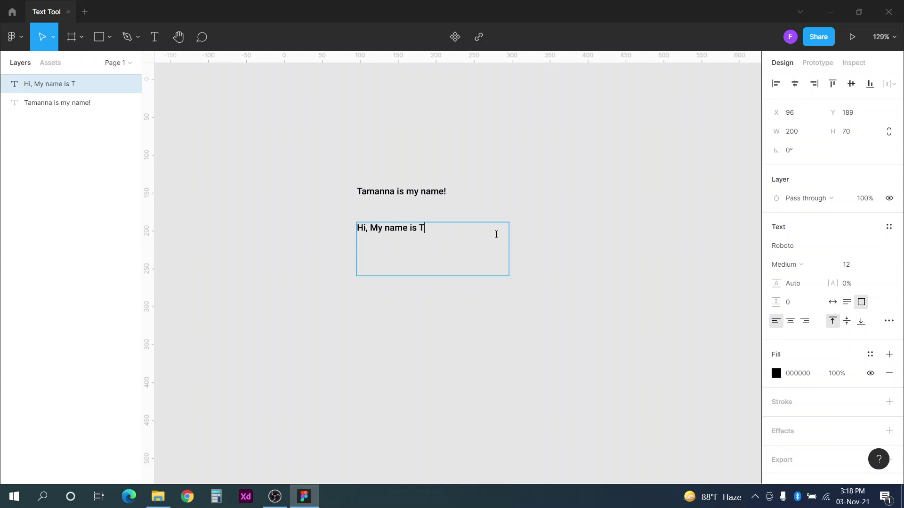
{"action": "type", "text": "amanna!"}
{"action": "left_click_drag", "start_coordinate": [462, 230], "coordinate": [341, 239]}
{"action": "key", "text": "ctrl+c"}
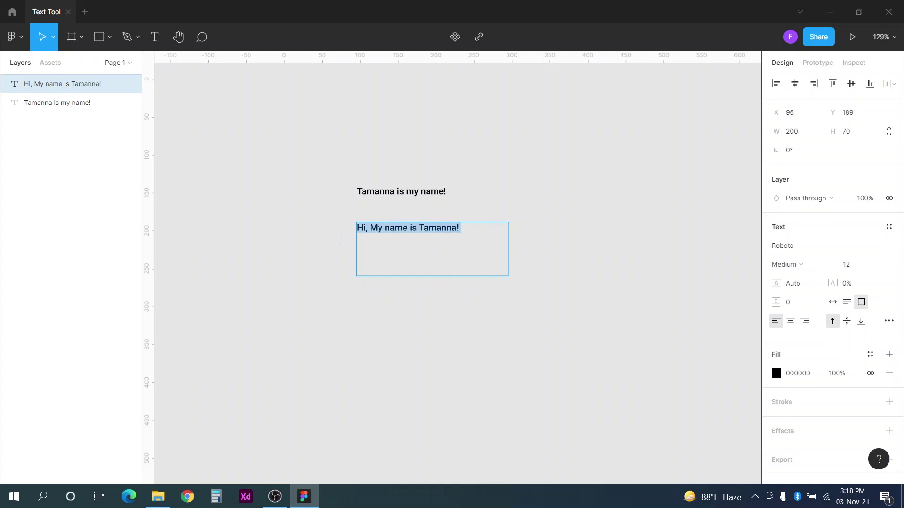
{"action": "left_click", "coordinate": [463, 231]}
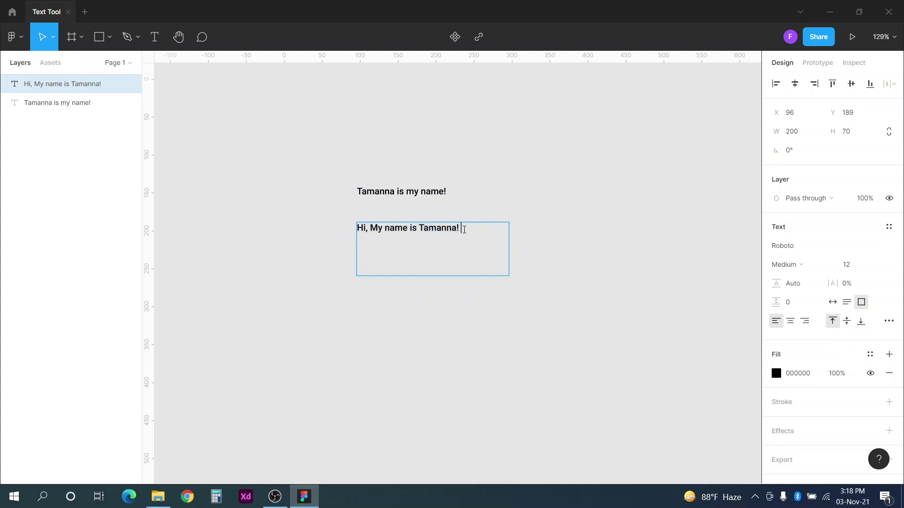
{"action": "key", "text": "ctrl+v"}
{"action": "key", "text": "ctrl+v"}
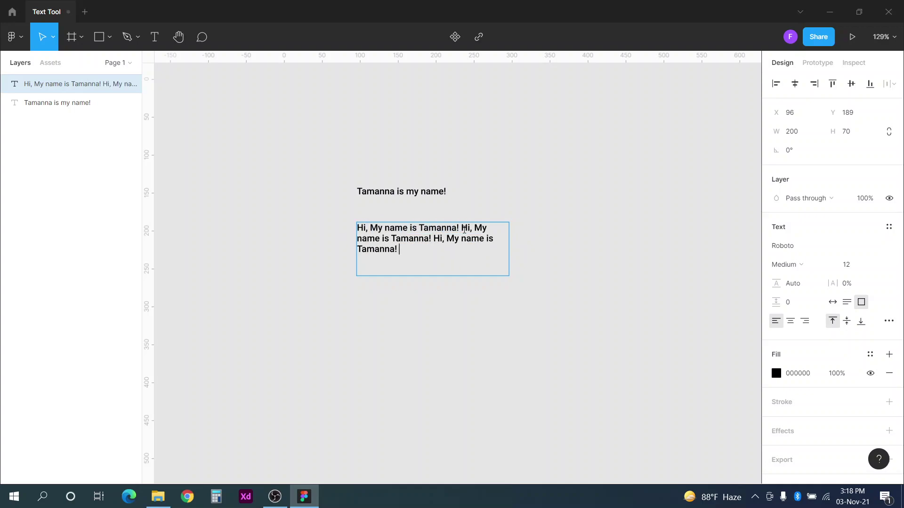
{"action": "key", "text": "ctrl+v"}
{"action": "key", "text": "ctrl+v"}
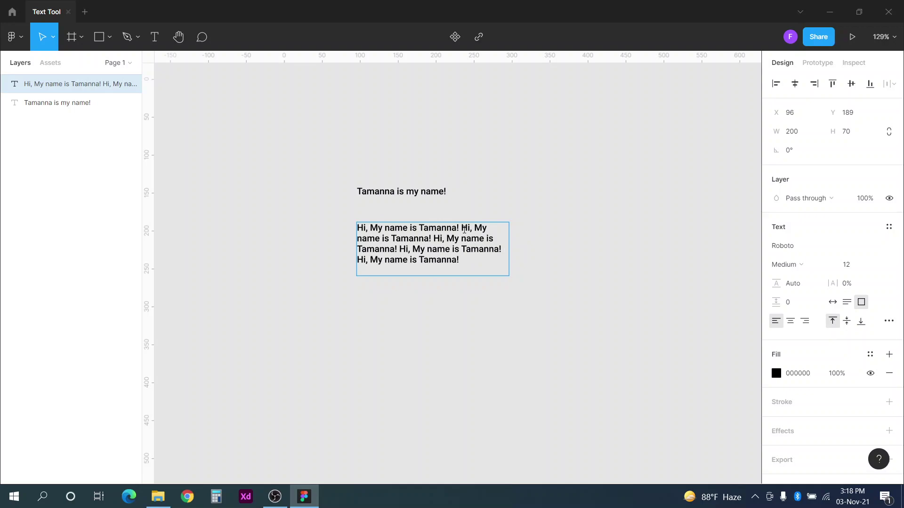
{"action": "key", "text": "ctrl+v"}
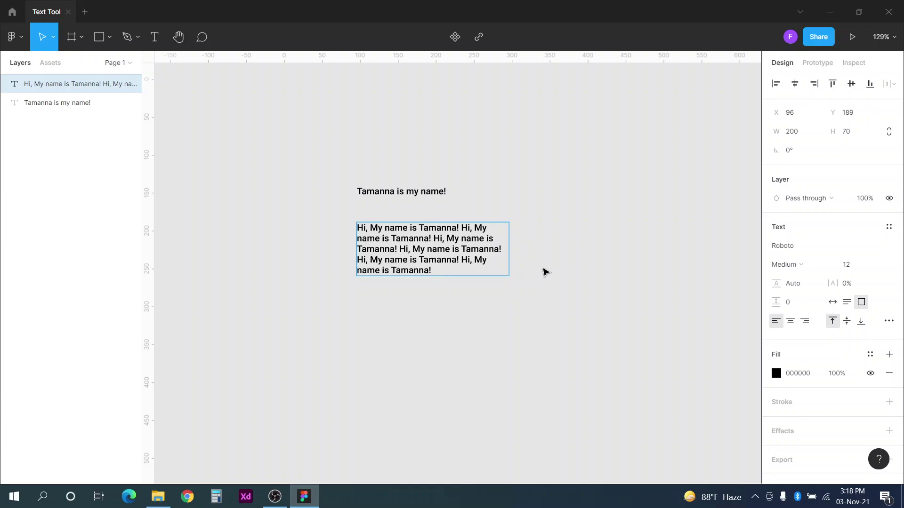
{"action": "key", "text": "Escape"}
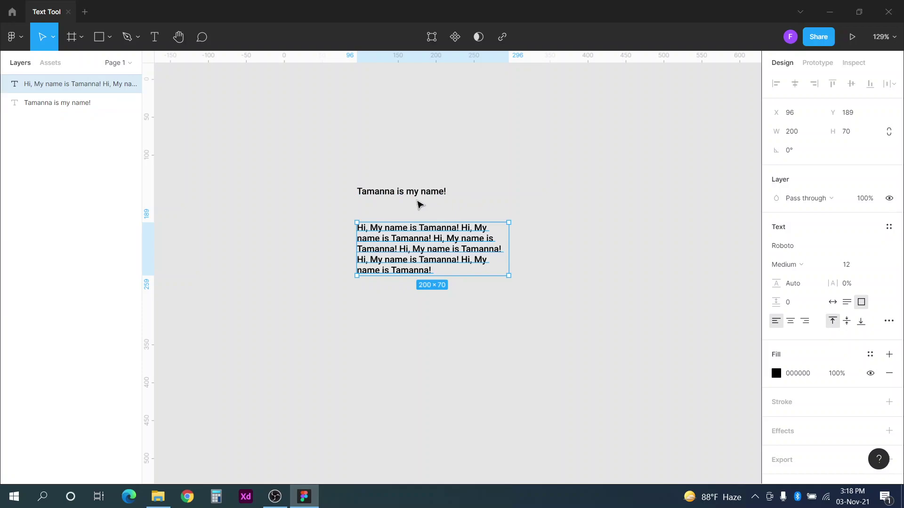
- Select the 'Tamanna is my name!' heading layer on the canvas
{"action": "left_click", "coordinate": [416, 196]}
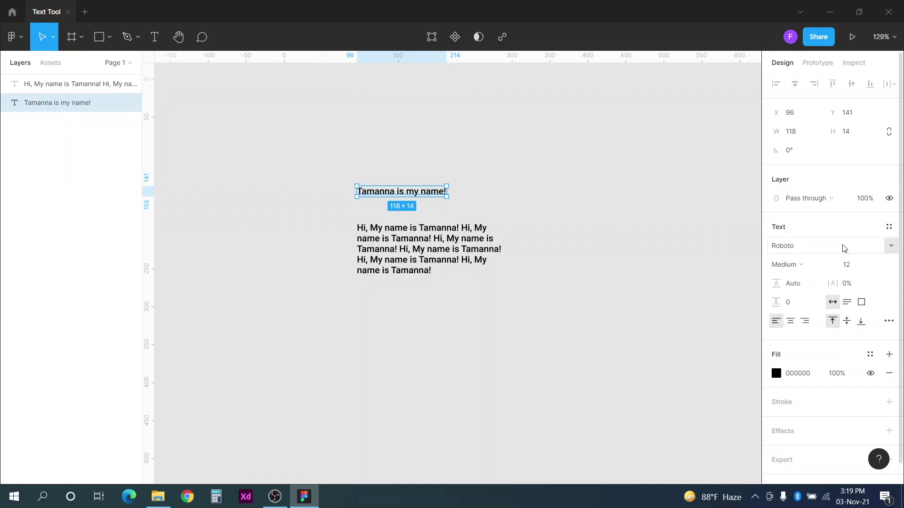
- Change the heading's font family to Poppins
{"action": "left_click", "coordinate": [815, 250]}
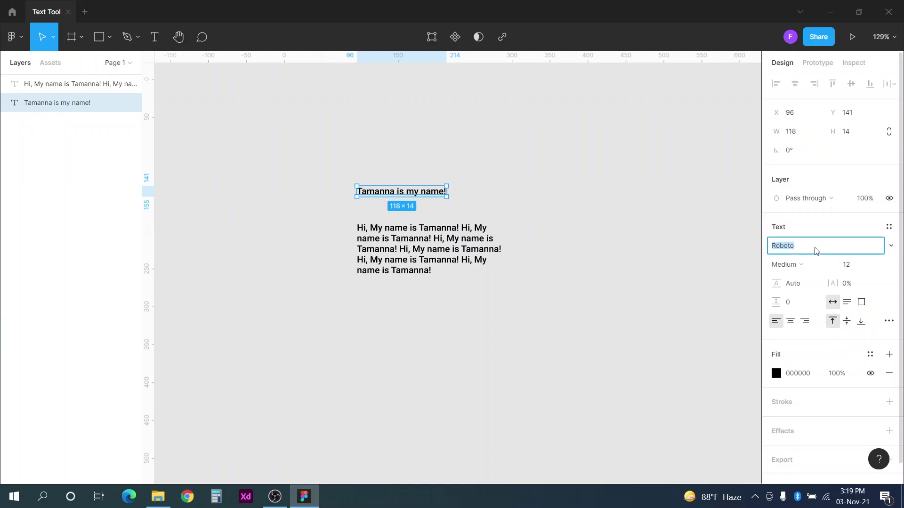
{"action": "type", "text": "Poppins"}
{"action": "key", "text": "Return"}
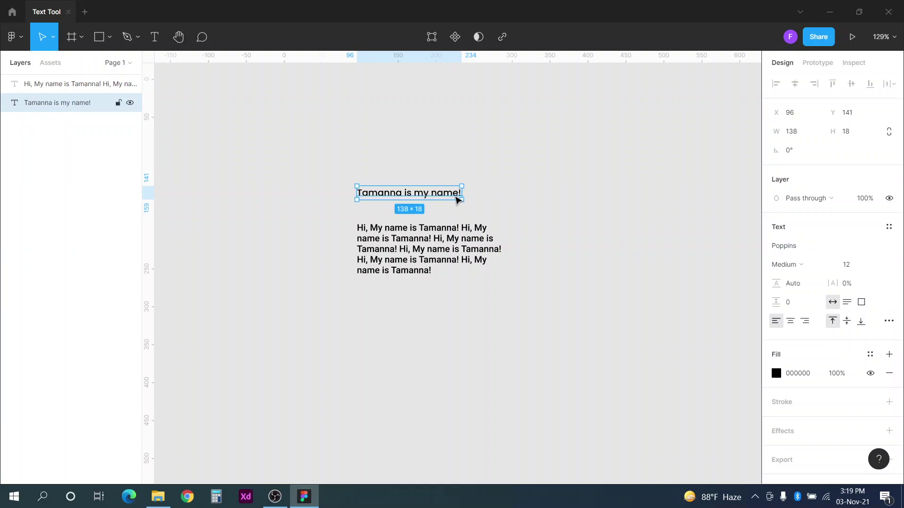
{"action": "mouse_move", "coordinate": [882, 248]}
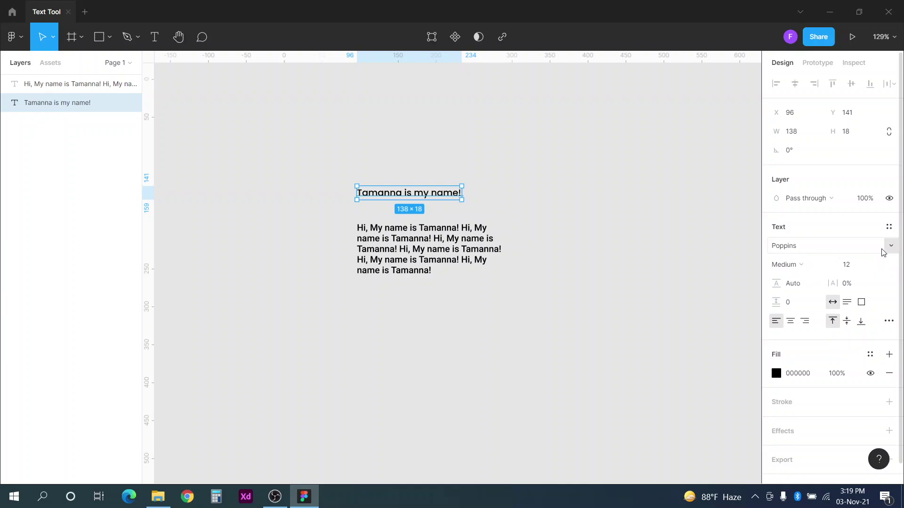
- Switch the heading's font family back to Roboto
{"action": "left_click", "coordinate": [890, 246]}
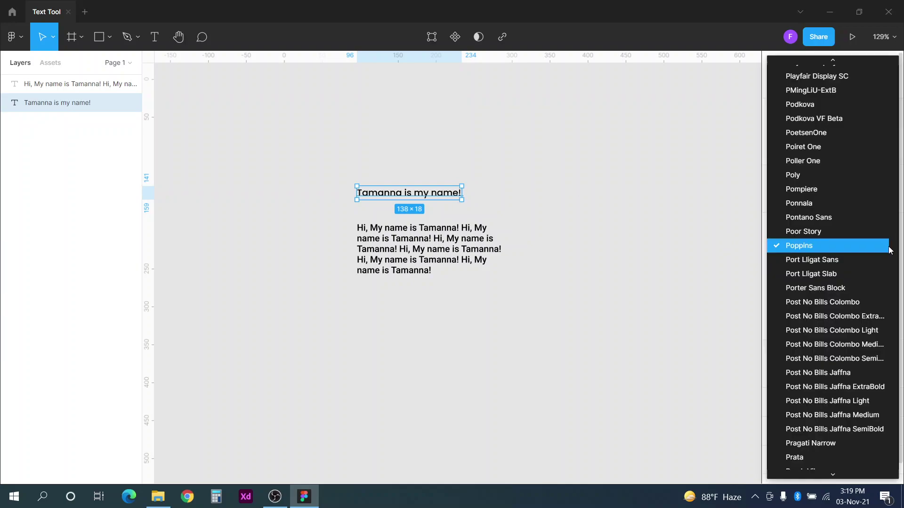
{"action": "scroll", "coordinate": [852, 179], "scroll_direction": "up", "scroll_amount": 1}
{"action": "scroll", "coordinate": [836, 147], "scroll_direction": "up", "scroll_amount": 10}
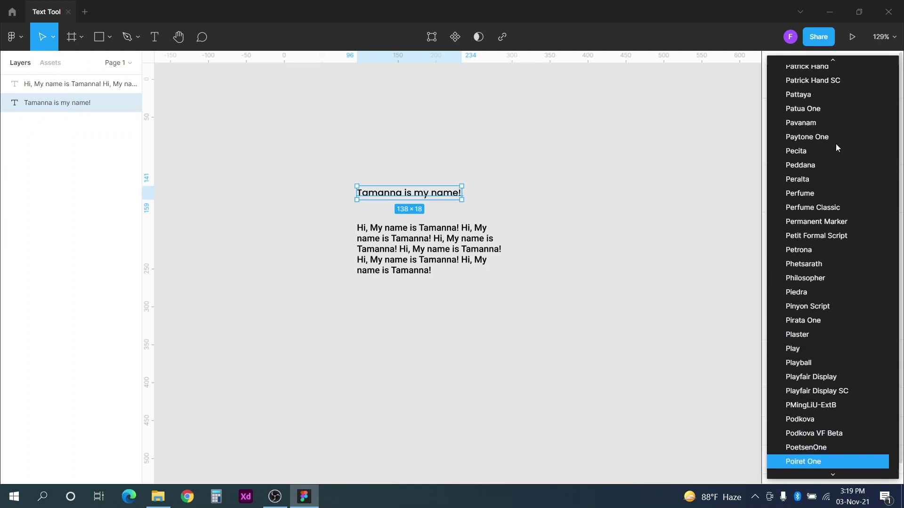
{"action": "scroll", "coordinate": [836, 147], "scroll_direction": "up", "scroll_amount": 2}
{"action": "scroll", "coordinate": [836, 147], "scroll_direction": "up", "scroll_amount": 3}
{"action": "scroll", "coordinate": [801, 257], "scroll_direction": "down", "scroll_amount": 1}
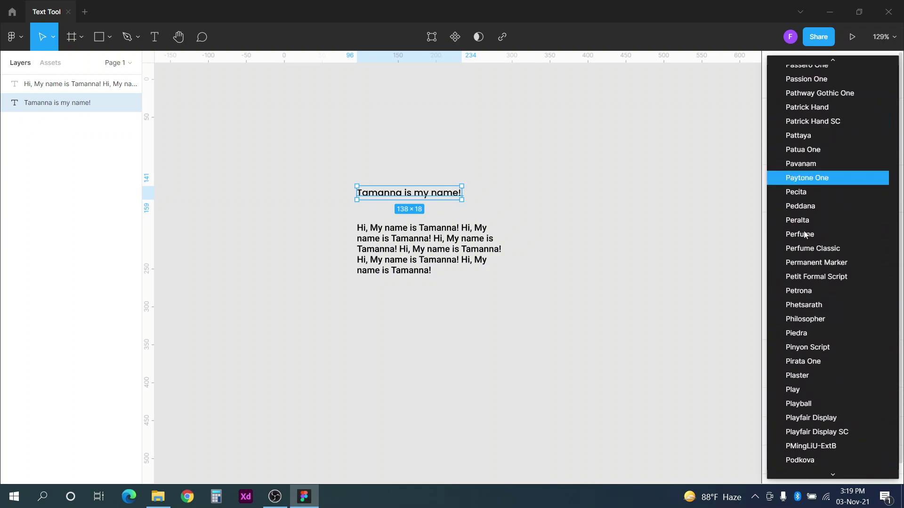
{"action": "scroll", "coordinate": [800, 257], "scroll_direction": "down", "scroll_amount": 5}
{"action": "scroll", "coordinate": [801, 257], "scroll_direction": "down", "scroll_amount": 3}
{"action": "scroll", "coordinate": [800, 257], "scroll_direction": "down", "scroll_amount": 2}
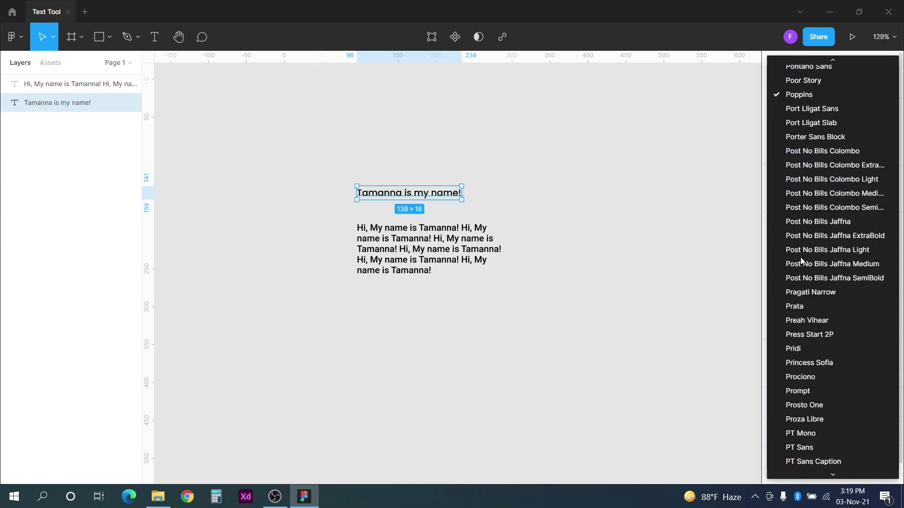
{"action": "scroll", "coordinate": [801, 257], "scroll_direction": "down", "scroll_amount": 3}
{"action": "scroll", "coordinate": [806, 373], "scroll_direction": "down", "scroll_amount": 3}
{"action": "scroll", "coordinate": [806, 374], "scroll_direction": "down", "scroll_amount": 3}
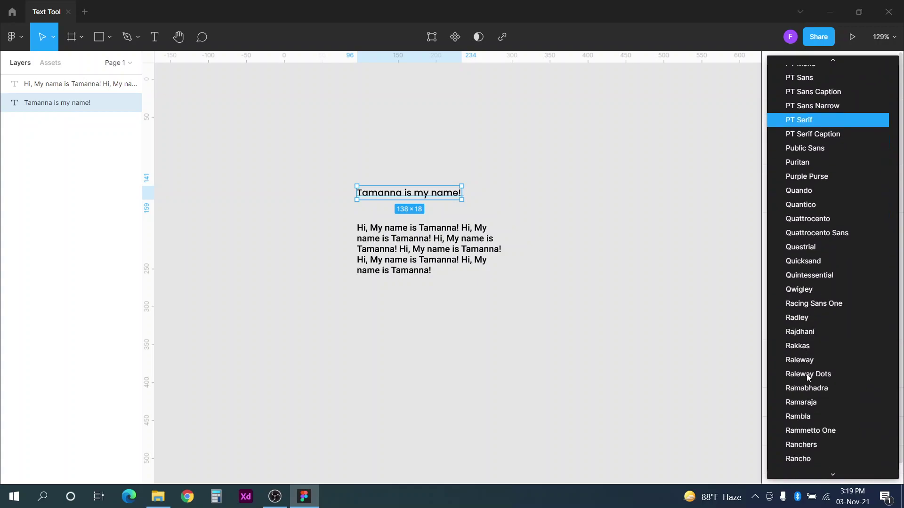
{"action": "scroll", "coordinate": [806, 411], "scroll_direction": "down", "scroll_amount": 3}
{"action": "scroll", "coordinate": [806, 411], "scroll_direction": "down", "scroll_amount": 1}
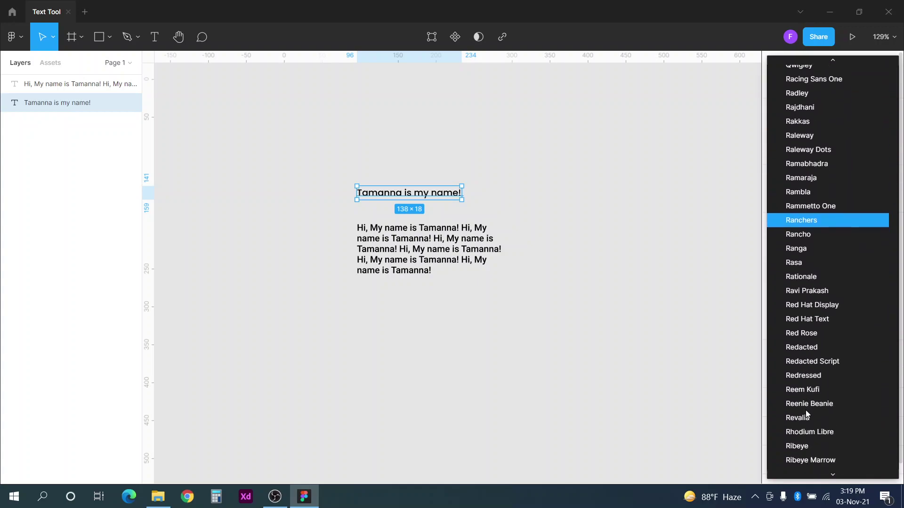
{"action": "scroll", "coordinate": [806, 410], "scroll_direction": "down", "scroll_amount": 2}
{"action": "scroll", "coordinate": [806, 411], "scroll_direction": "down", "scroll_amount": 2}
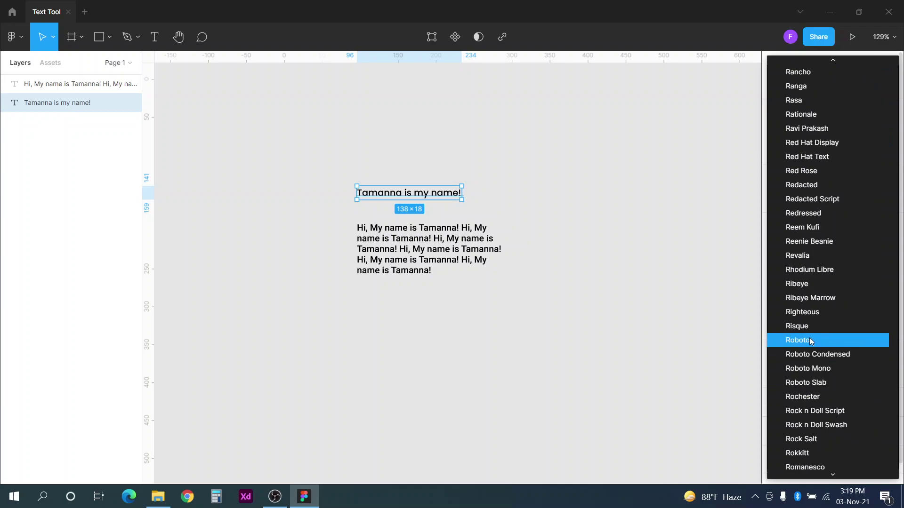
{"action": "left_click", "coordinate": [810, 340]}
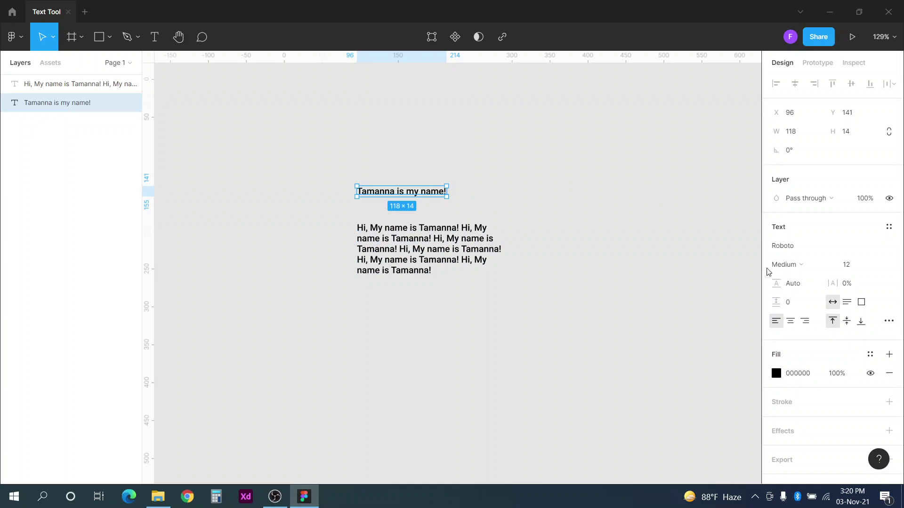
- Make the heading Roboto Bold and move it up to y 116
{"action": "left_click", "coordinate": [828, 269]}
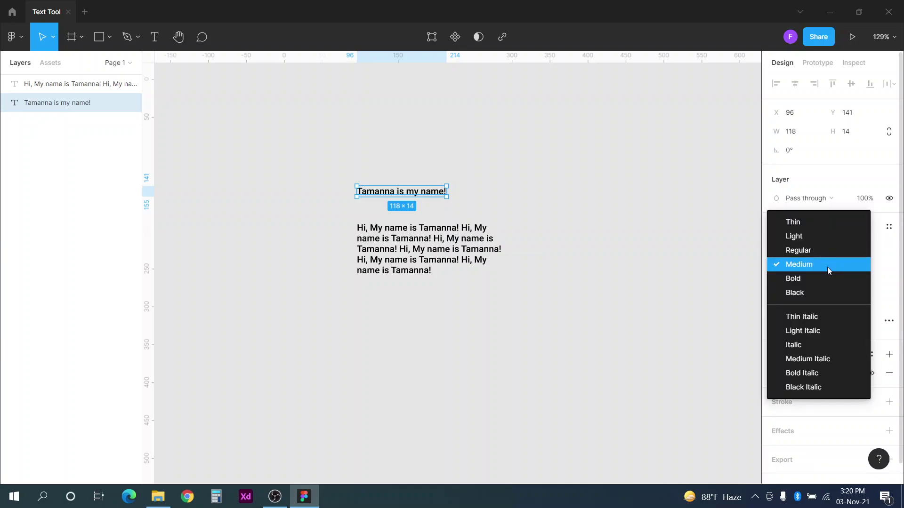
{"action": "left_click", "coordinate": [805, 250]}
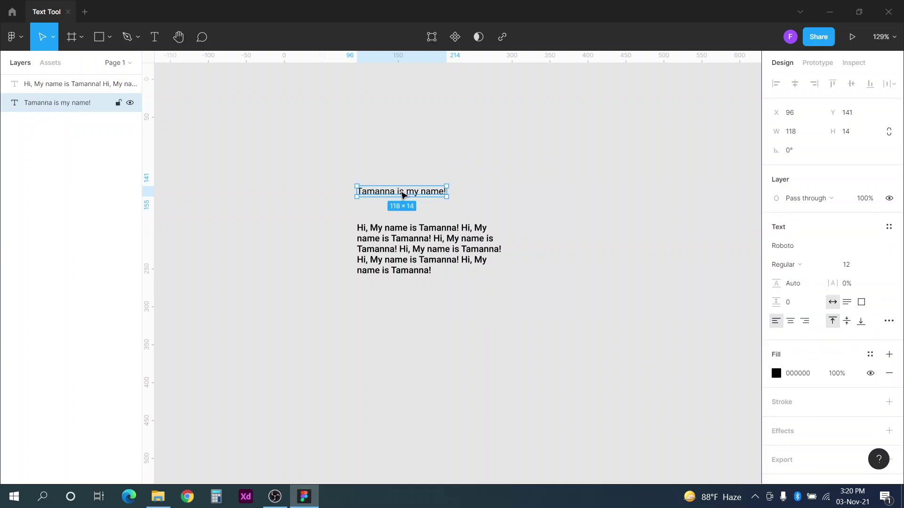
{"action": "left_click", "coordinate": [806, 266]}
{"action": "left_click", "coordinate": [804, 292]}
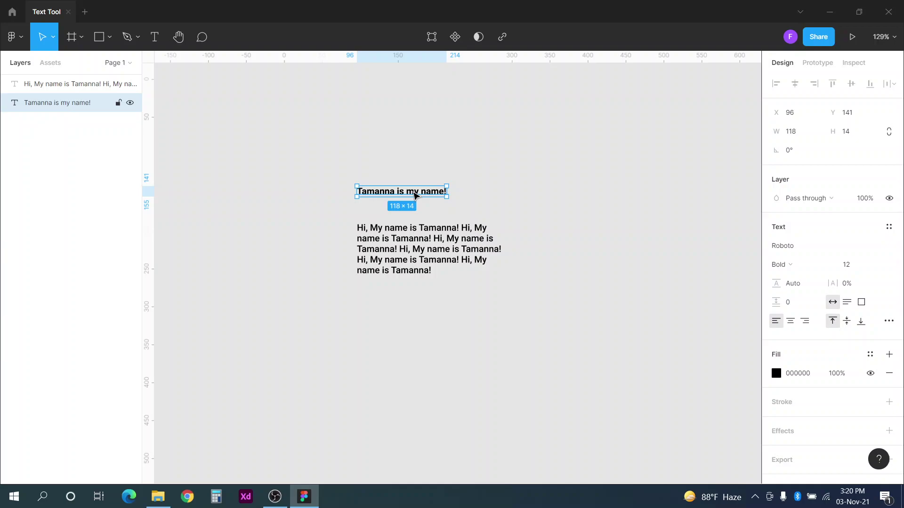
{"action": "left_click_drag", "start_coordinate": [415, 195], "coordinate": [415, 176]}
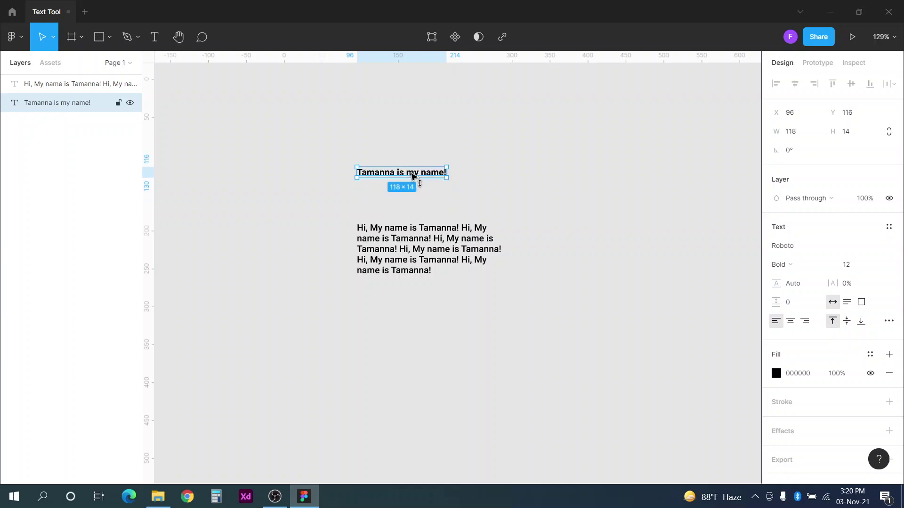
{"action": "left_click", "coordinate": [849, 269]}
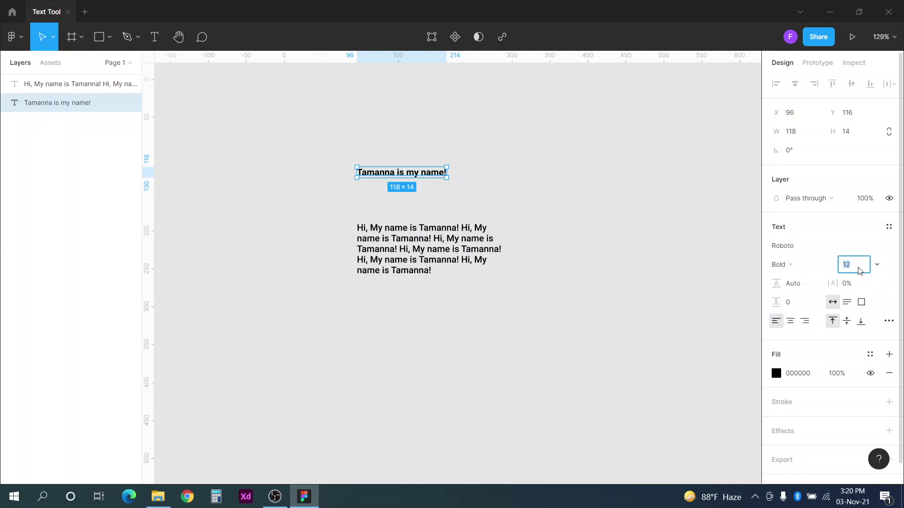
- Set the heading's font size to 30, after briefly trying 36
{"action": "type", "text": "30"}
{"action": "key", "text": "Return"}
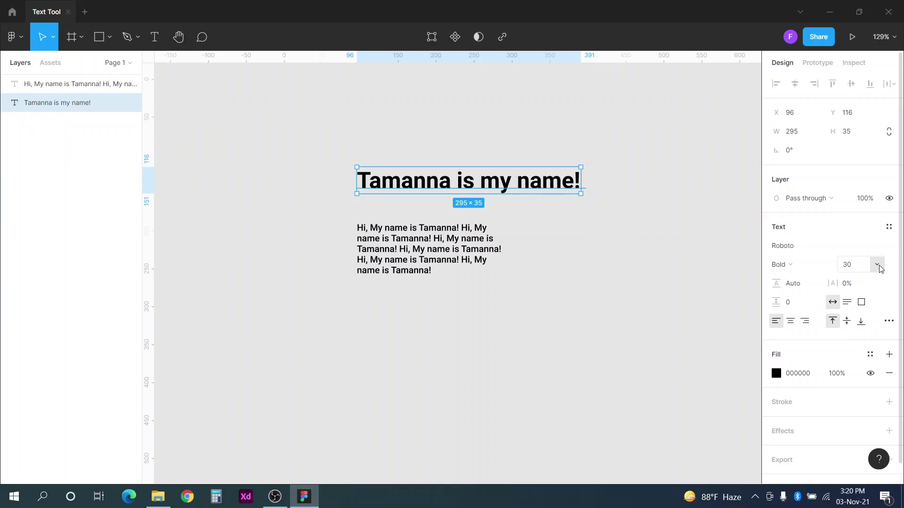
{"action": "left_click", "coordinate": [878, 265]}
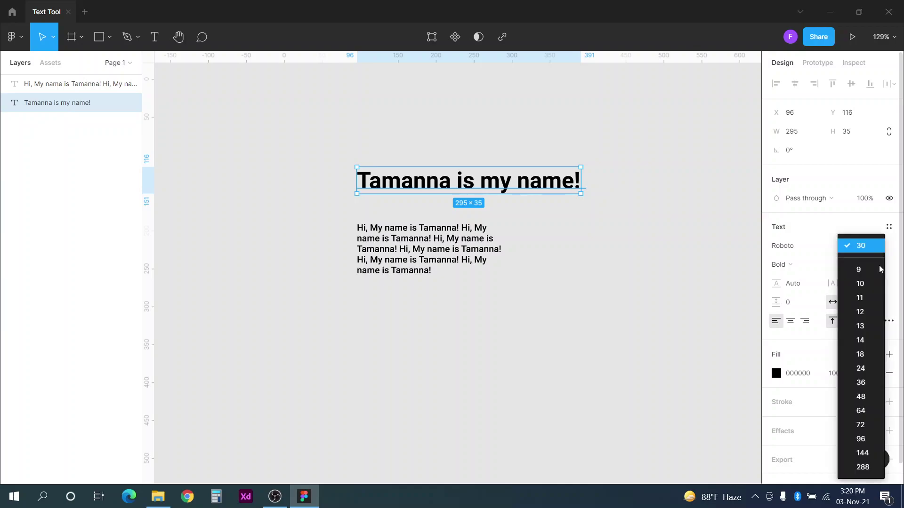
{"action": "left_click", "coordinate": [869, 383]}
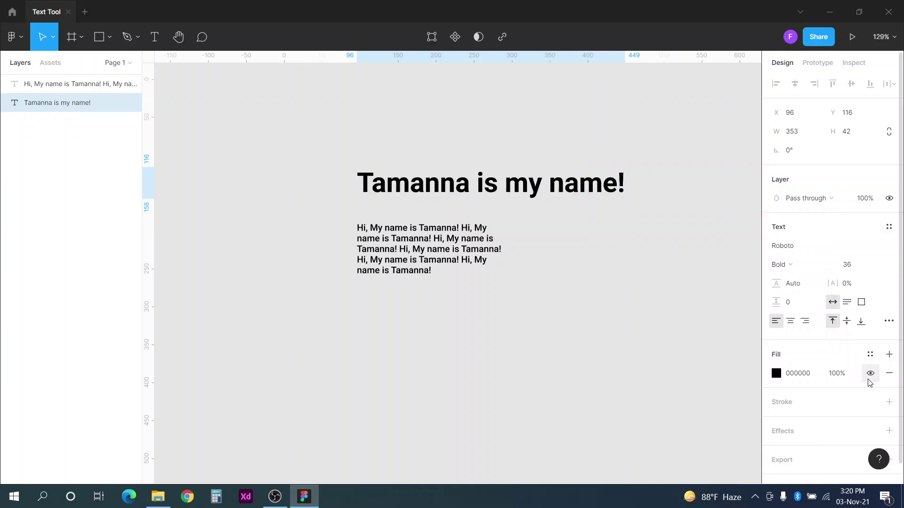
{"action": "left_click", "coordinate": [854, 265]}
{"action": "type", "text": "3"}
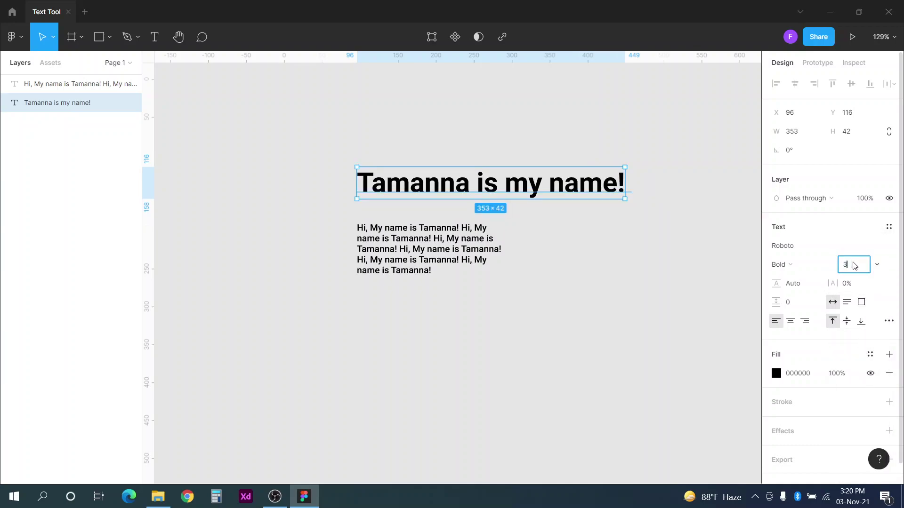
{"action": "type", "text": "0"}
{"action": "key", "text": "Return"}
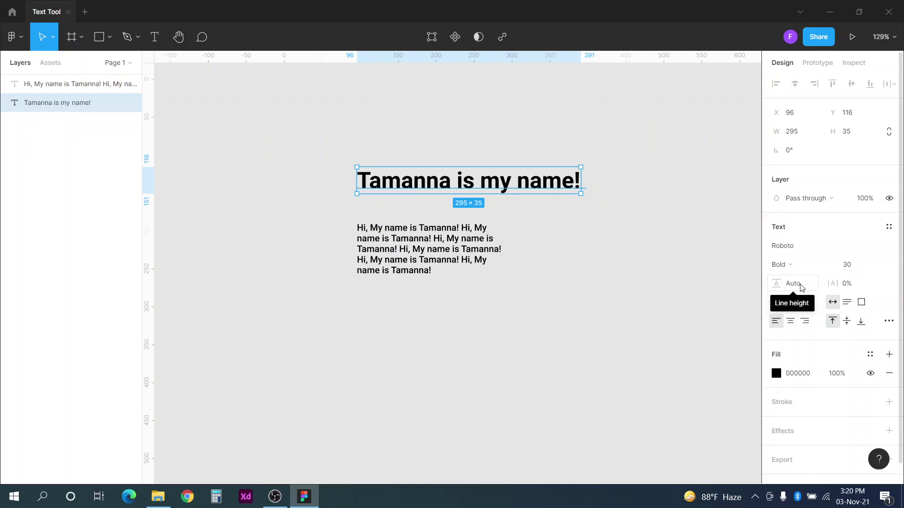
{"action": "left_click", "coordinate": [475, 236]}
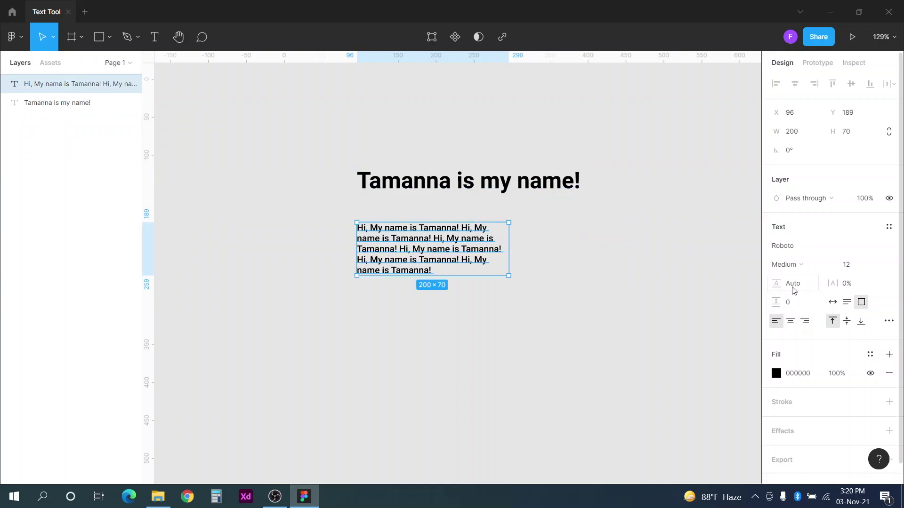
- Reduce the paragraph text's font size from 12 to 10
{"action": "double_click", "coordinate": [479, 261]}
{"action": "left_click", "coordinate": [857, 271]}
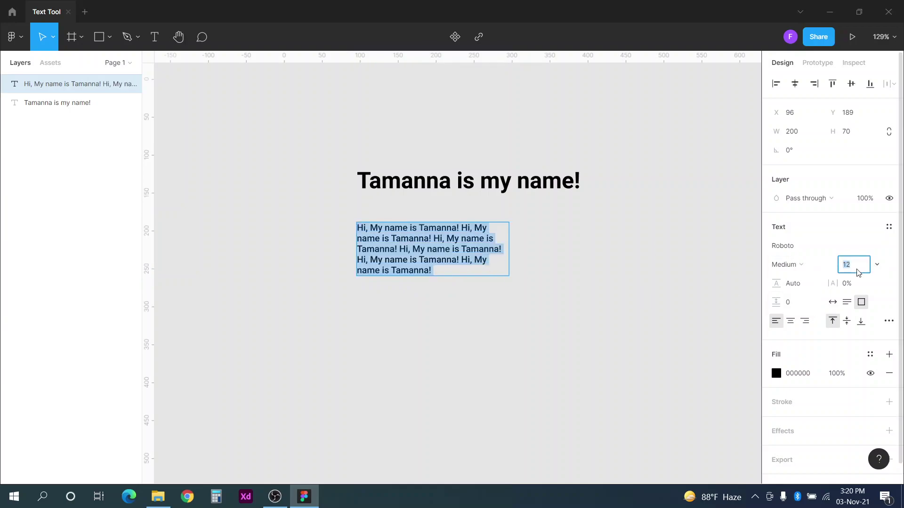
{"action": "type", "text": "10"}
{"action": "key", "text": "Return"}
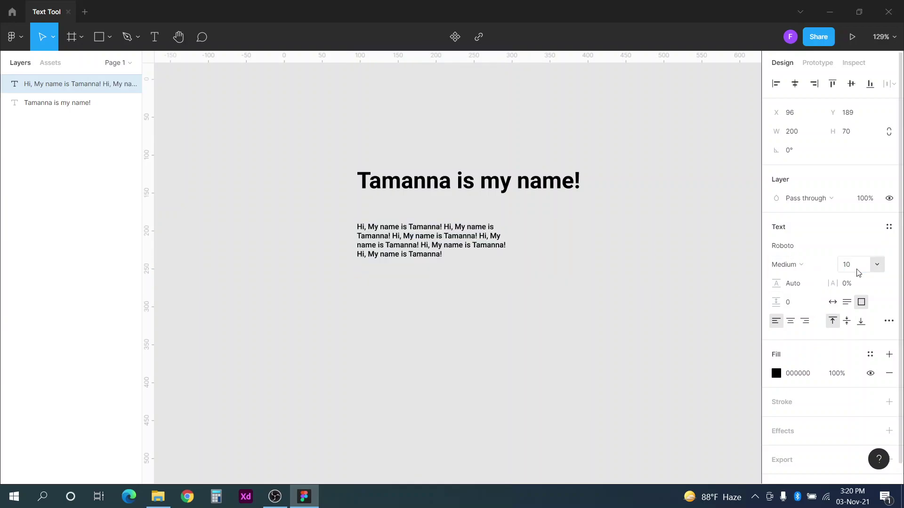
{"action": "double_click", "coordinate": [429, 258]}
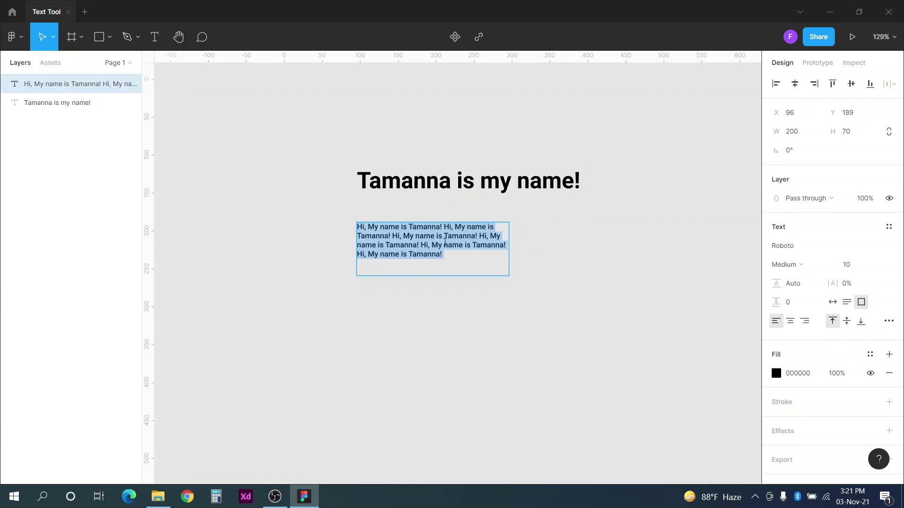
- Select the paragraph text and raise its line height to 148.2%
{"action": "left_click", "coordinate": [442, 255]}
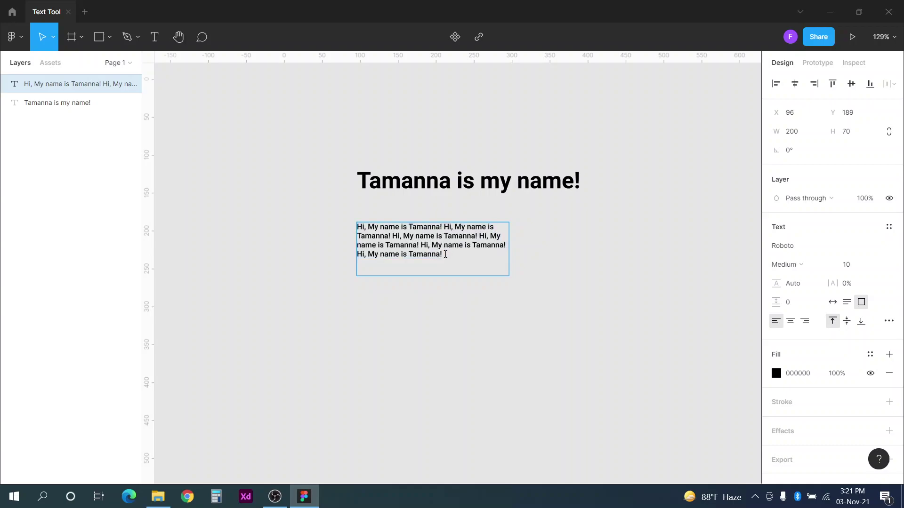
{"action": "left_click_drag", "start_coordinate": [443, 254], "coordinate": [348, 221]}
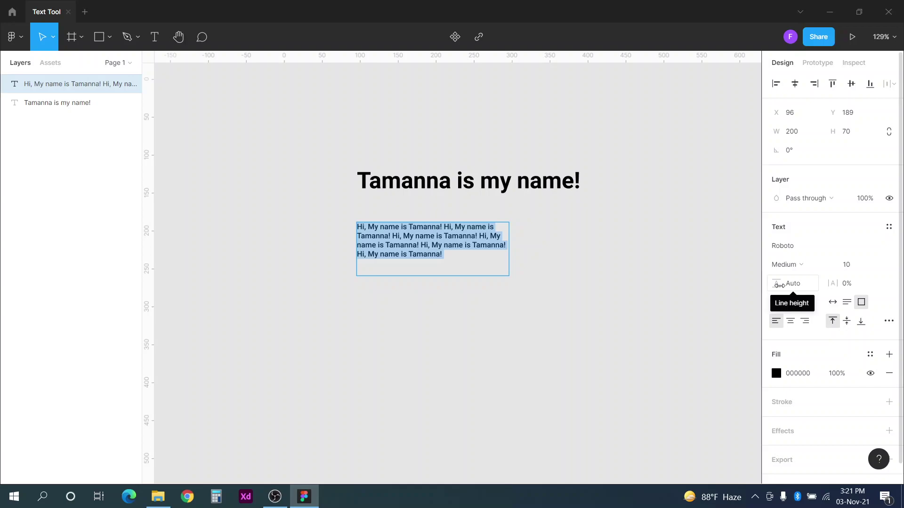
{"action": "left_click", "coordinate": [806, 287]}
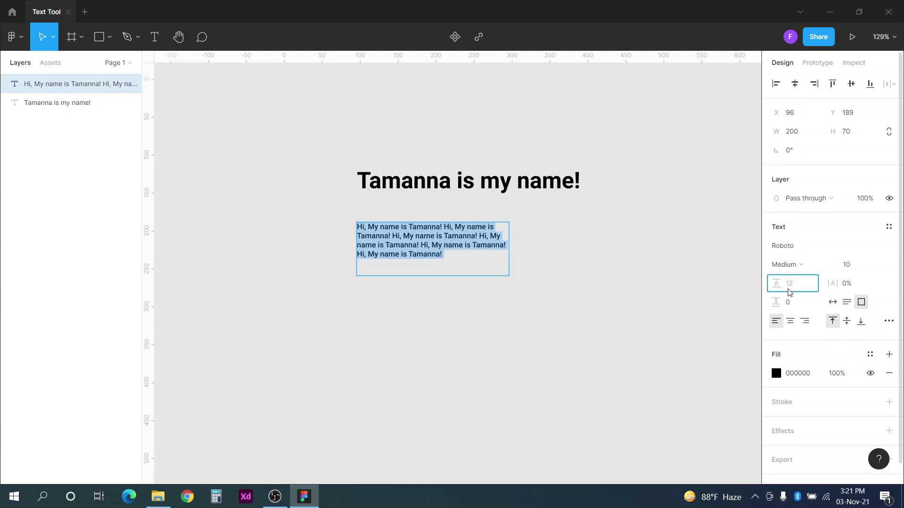
{"action": "left_click_drag", "start_coordinate": [776, 283], "coordinate": [807, 289]}
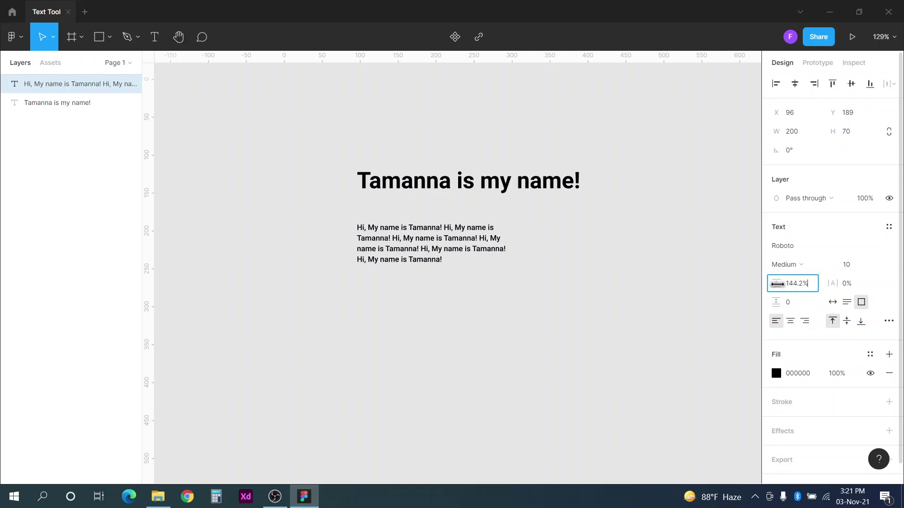
{"action": "left_click_drag", "start_coordinate": [777, 284], "coordinate": [782, 284]}
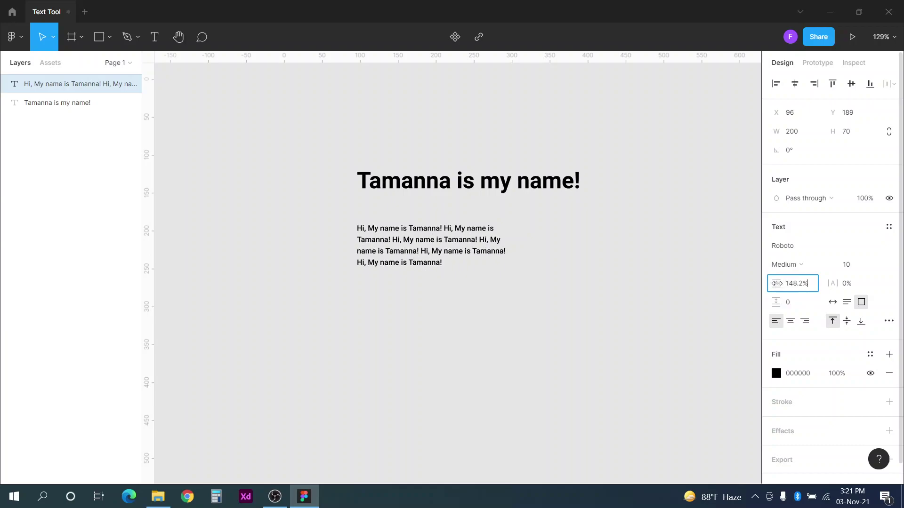
{"action": "key", "text": "Return"}
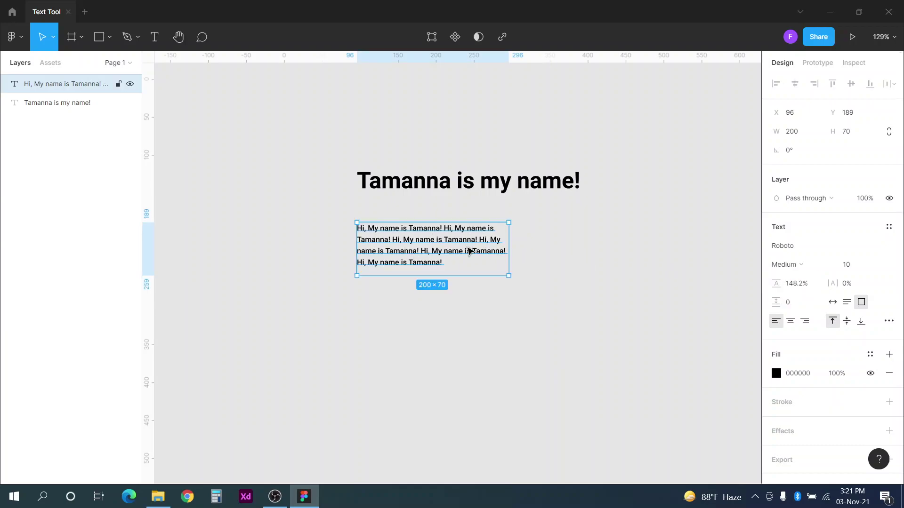
- Duplicate the paragraph to its right and set the copy's line height to Auto
{"action": "left_click_drag", "start_coordinate": [490, 250], "coordinate": [640, 250]}
{"action": "key", "text": "Return"}
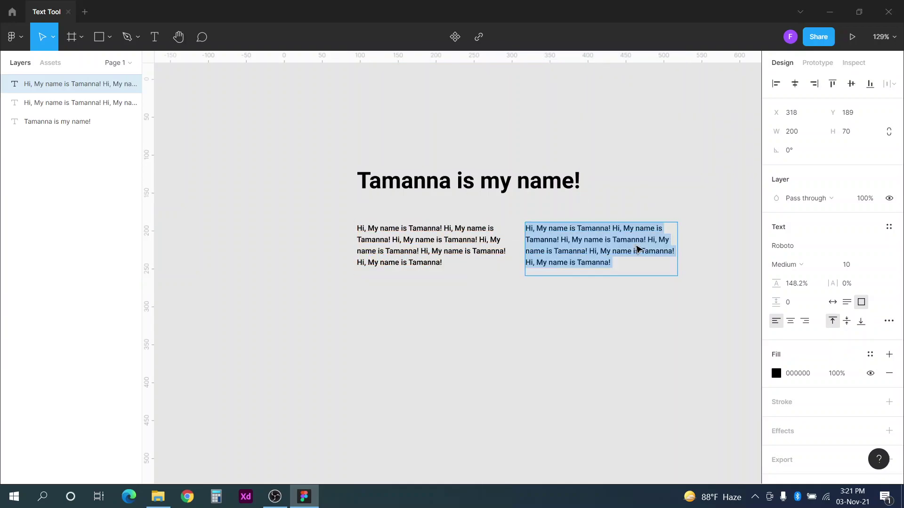
{"action": "left_click", "coordinate": [803, 291]}
{"action": "type", "text": "a"}
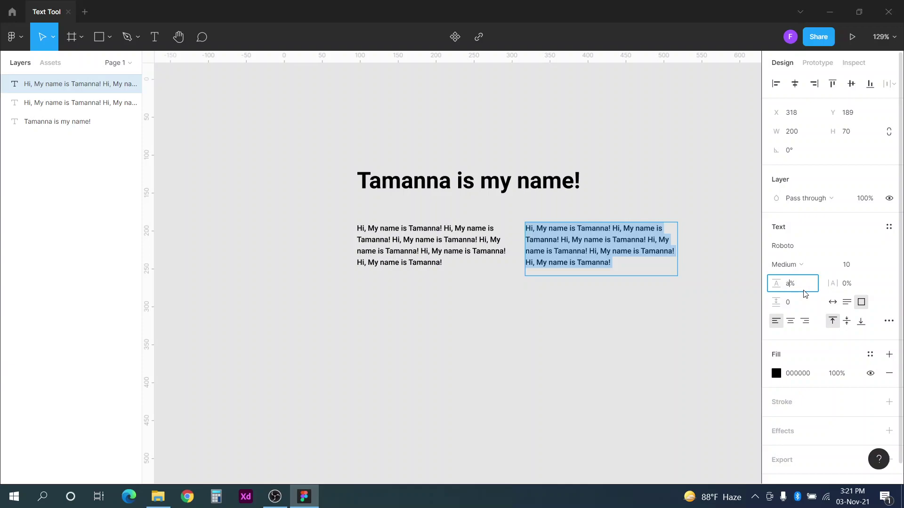
{"action": "type", "text": "uto"}
{"action": "key", "text": "Return"}
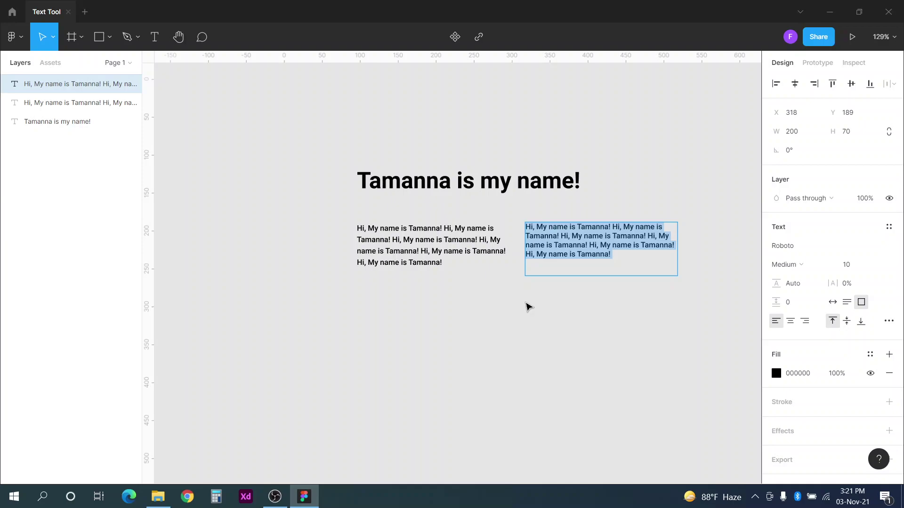
{"action": "key", "text": "Escape"}
{"action": "left_click", "coordinate": [470, 250]}
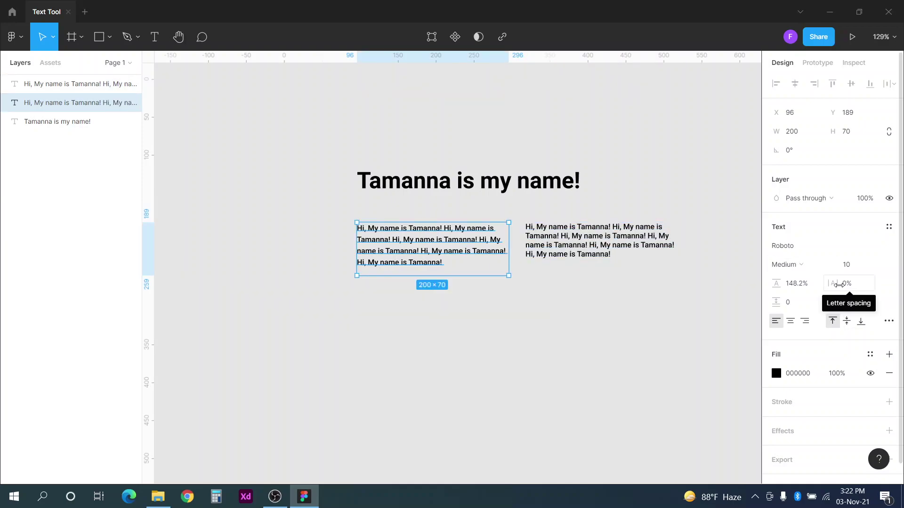
{"action": "left_click_drag", "start_coordinate": [839, 285], "coordinate": [869, 285]}
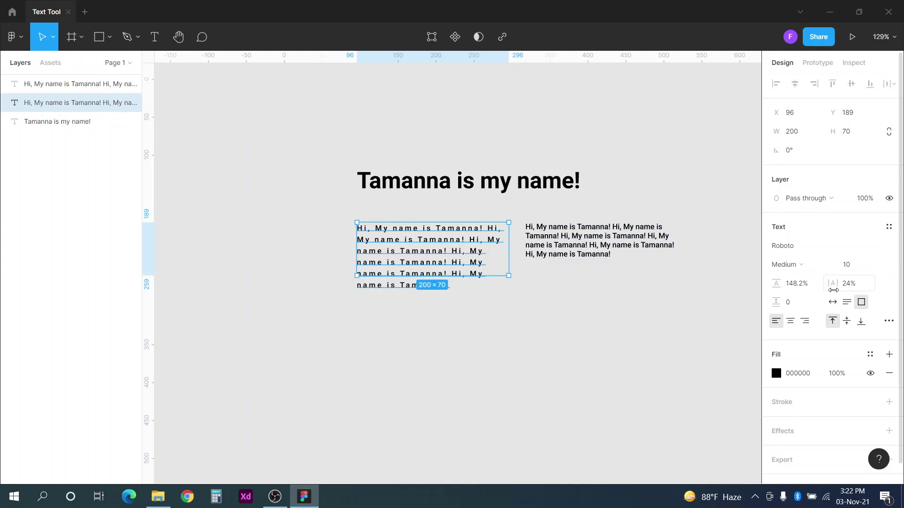
{"action": "left_click", "coordinate": [850, 284]}
{"action": "type", "text": "0"}
{"action": "key", "text": "Return"}
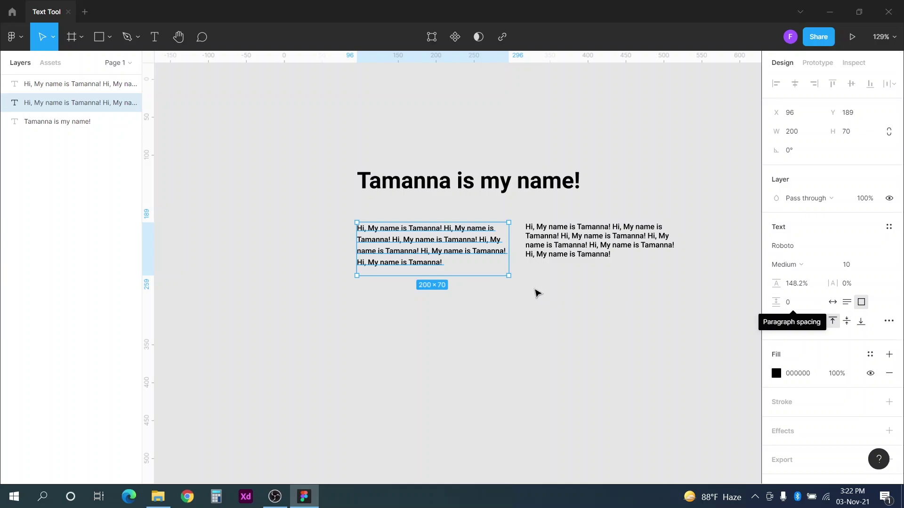
- Paste a second copy of the paragraph into the left text box and extend the box downward
{"action": "double_click", "coordinate": [442, 264]}
{"action": "key", "text": "ctrl+c"}
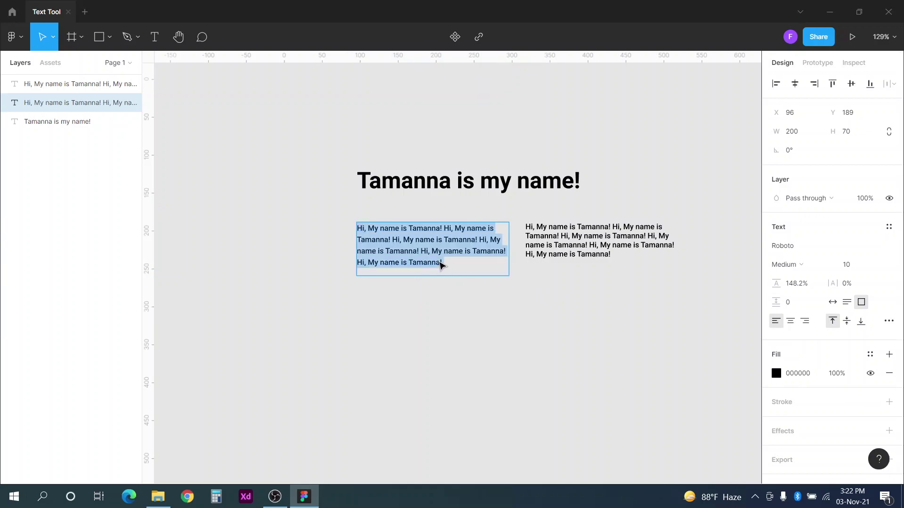
{"action": "left_click", "coordinate": [442, 262]}
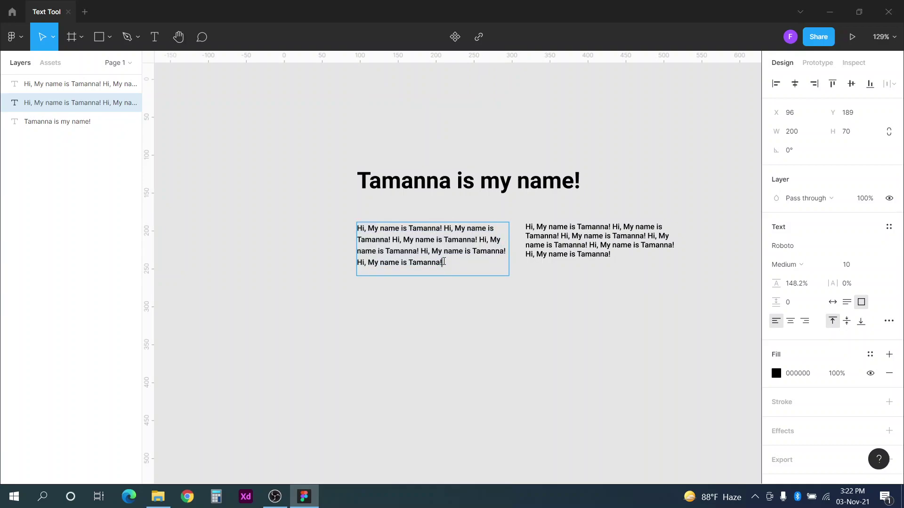
{"action": "key", "text": "Return"}
{"action": "key", "text": "Return"}
{"action": "key", "text": "ctrl+v"}
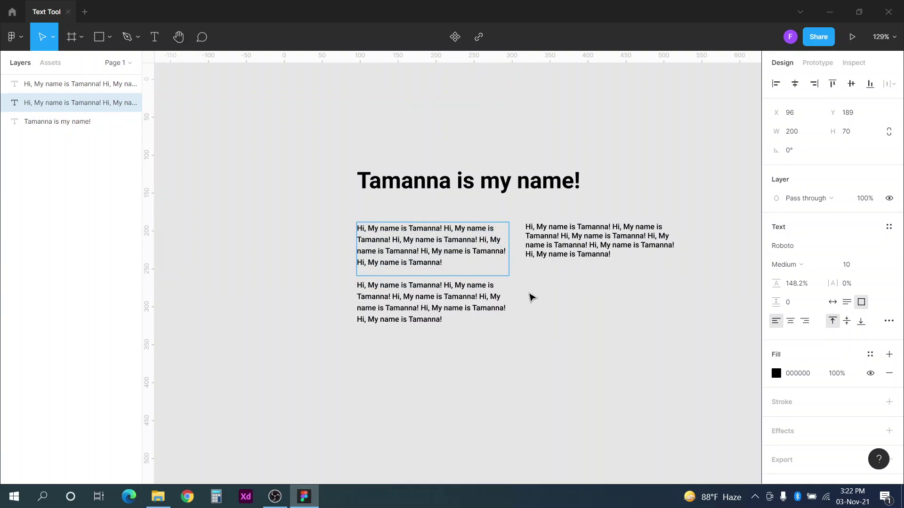
{"action": "key", "text": "Escape"}
{"action": "left_click_drag", "start_coordinate": [467, 276], "coordinate": [468, 330]}
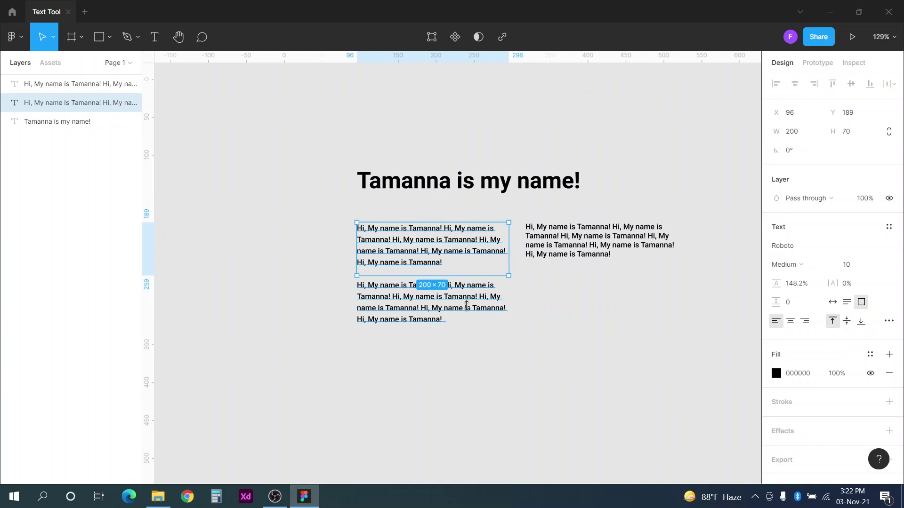
- Set the left text box's paragraph spacing to 10
{"action": "left_click", "coordinate": [539, 318]}
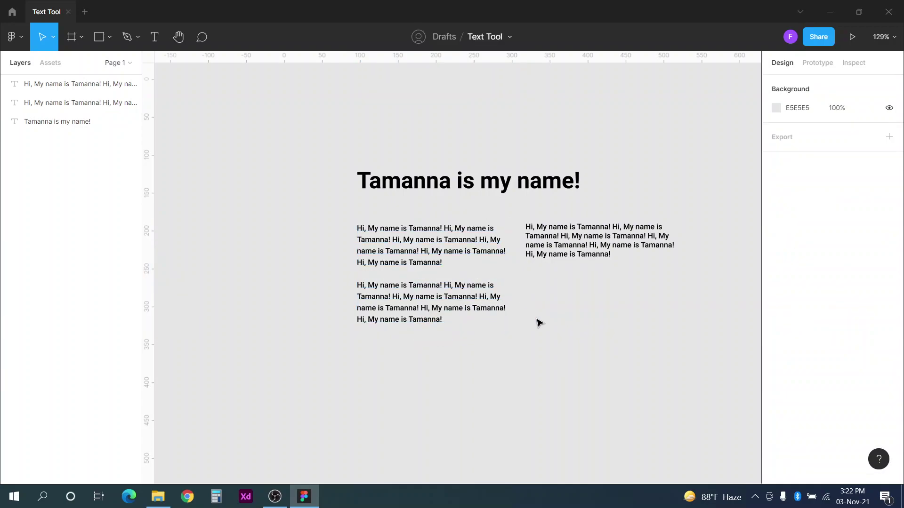
{"action": "left_click", "coordinate": [422, 300]}
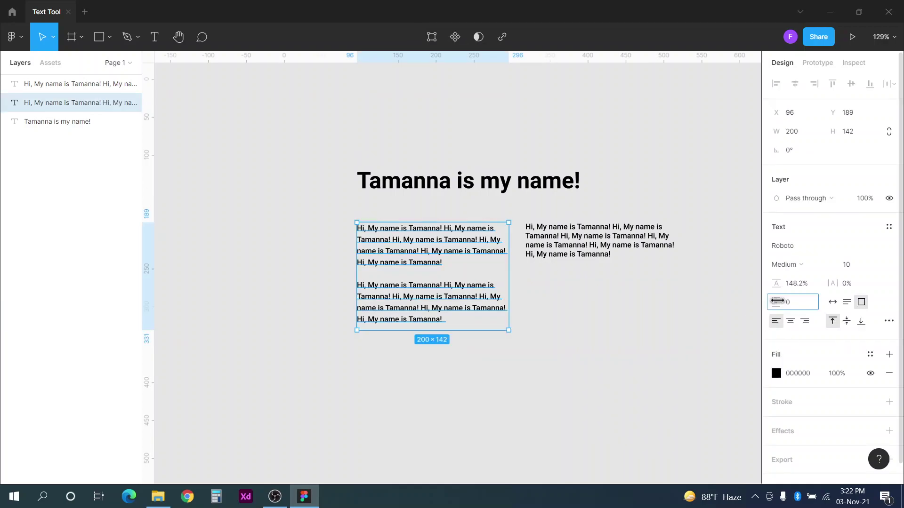
{"action": "mouse_move", "coordinate": [777, 301]}
{"action": "left_mouse_down"}
{"action": "mouse_move", "coordinate": [801, 301]}
{"action": "mouse_move", "coordinate": [762, 300]}
{"action": "mouse_move", "coordinate": [774, 299]}
{"action": "left_mouse_up"}
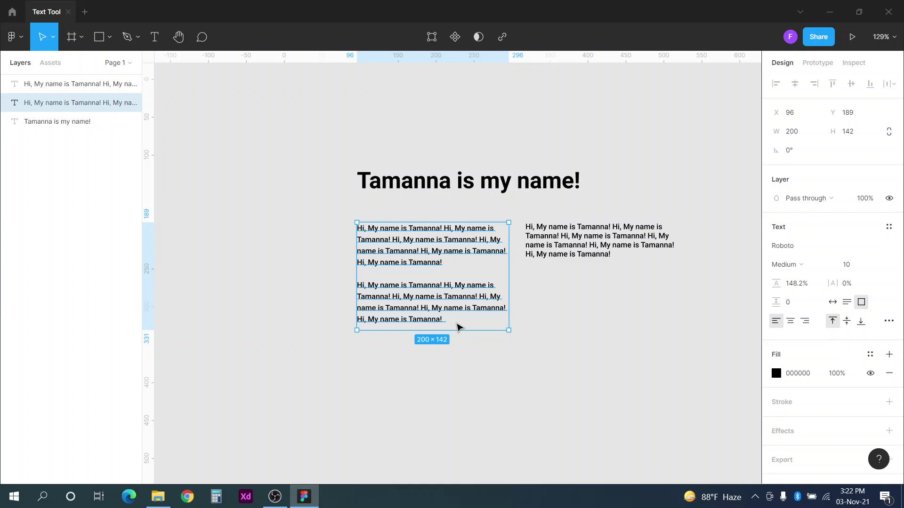
{"action": "left_click", "coordinate": [801, 304]}
{"action": "type", "text": "10"}
{"action": "key", "text": "Return"}
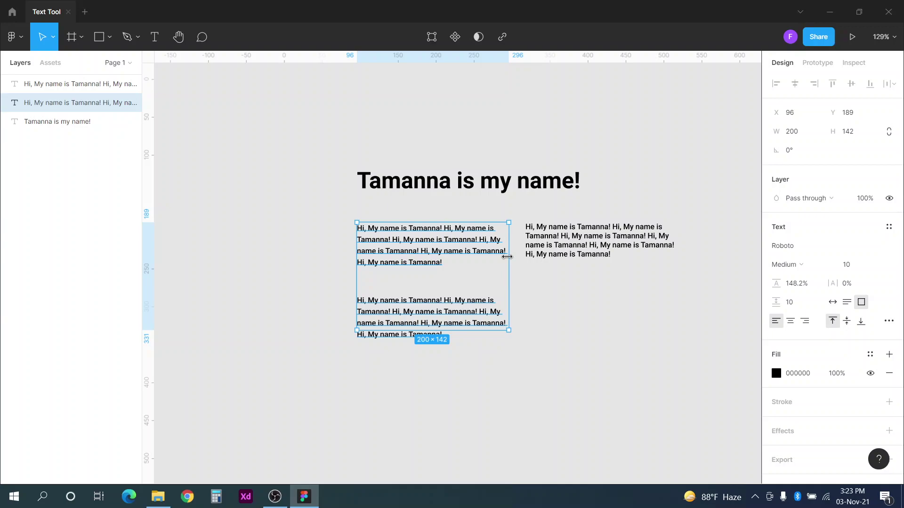
- Drag the left two-paragraph box taller, then switch it to Auto height resizing
{"action": "mouse_move", "coordinate": [461, 330]}
{"action": "left_mouse_down"}
{"action": "mouse_move", "coordinate": [468, 385]}
{"action": "mouse_move", "coordinate": [462, 341]}
{"action": "mouse_move", "coordinate": [464, 363]}
{"action": "left_mouse_up"}
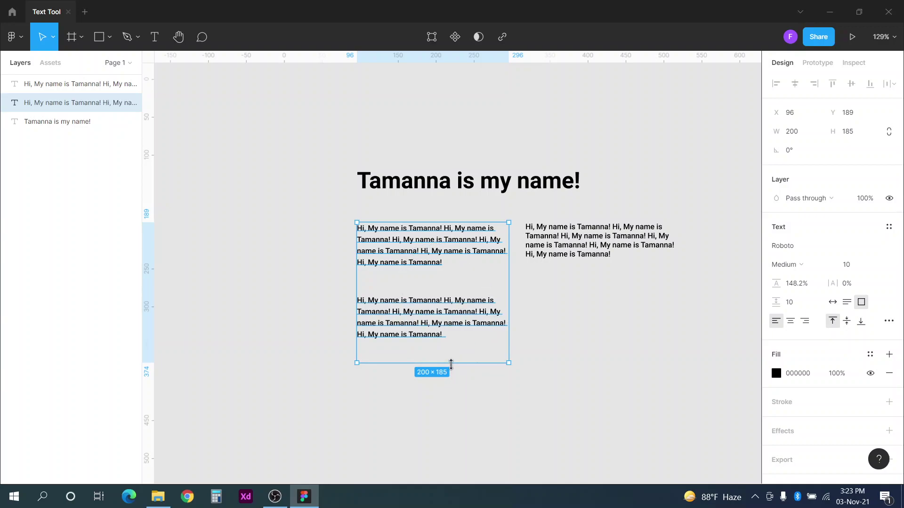
{"action": "left_click", "coordinate": [845, 304]}
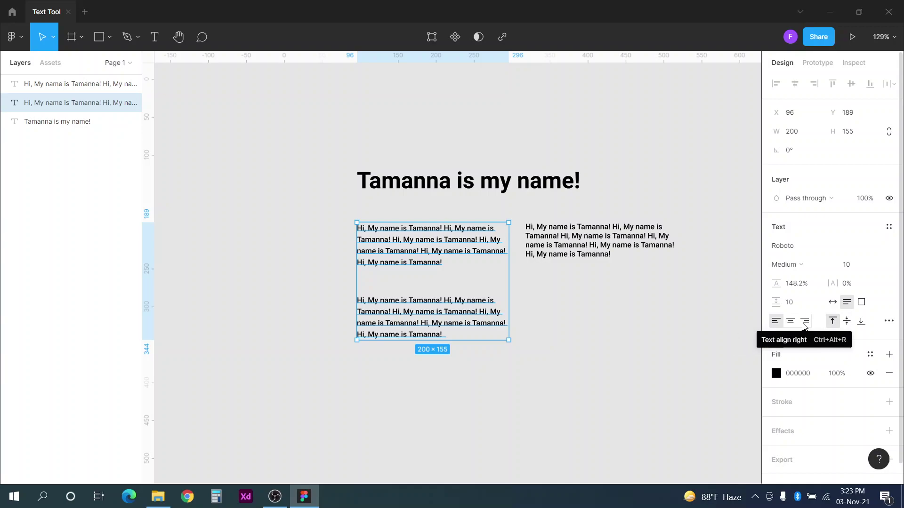
- Narrow the right text box to 99 wide and right-align its text
{"action": "left_click", "coordinate": [631, 252]}
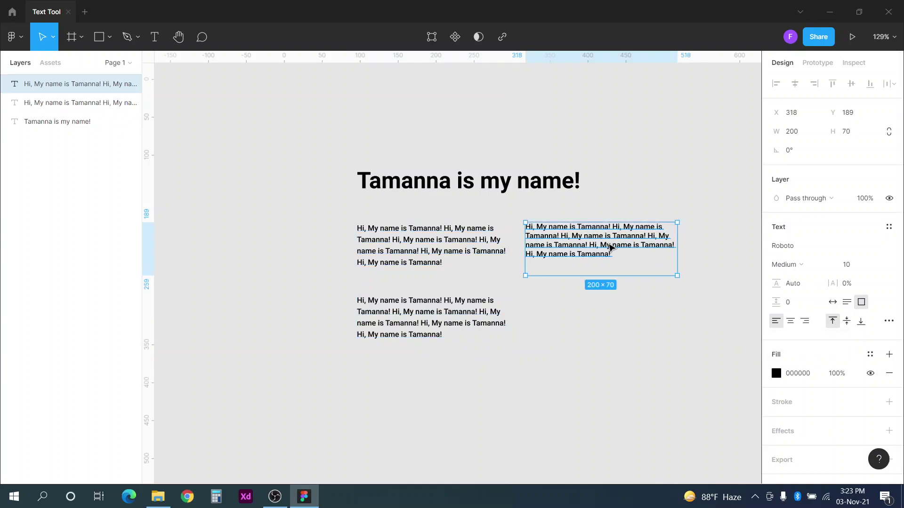
{"action": "mouse_move", "coordinate": [678, 251]}
{"action": "left_mouse_down"}
{"action": "mouse_move", "coordinate": [734, 253]}
{"action": "mouse_move", "coordinate": [602, 256]}
{"action": "left_mouse_up"}
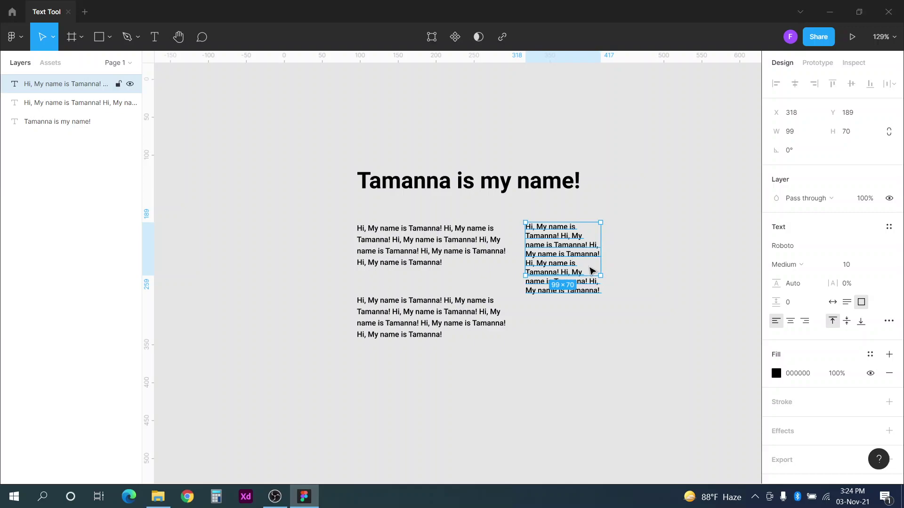
{"action": "left_click", "coordinate": [790, 323]}
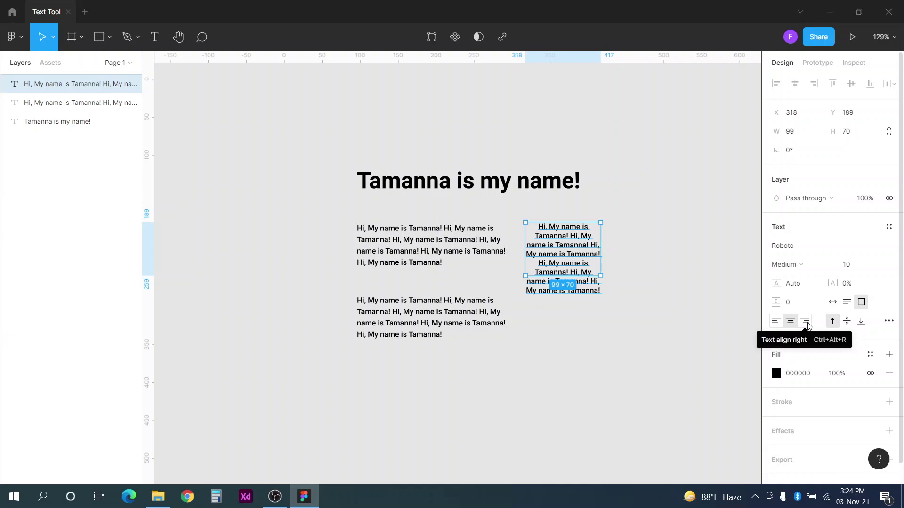
{"action": "left_click", "coordinate": [806, 322]}
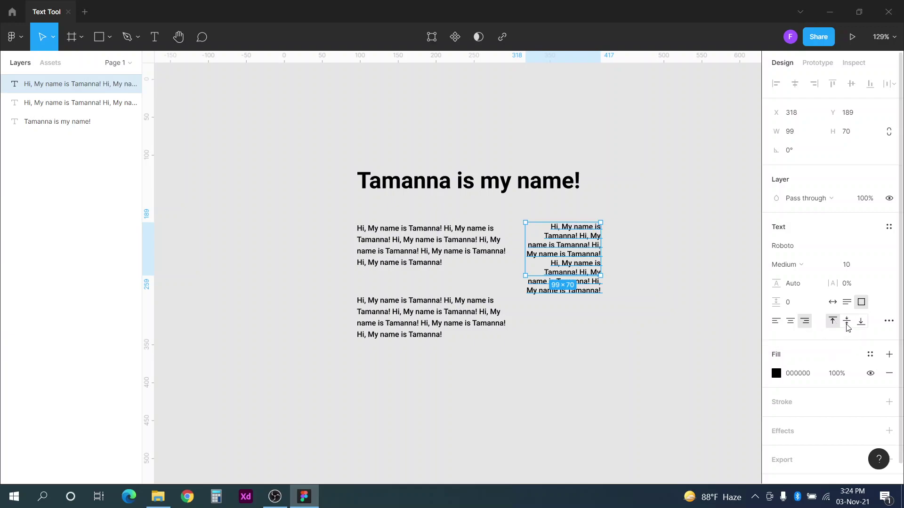
- Make the right text box 147 tall and anchor its text to the bottom
{"action": "left_click_drag", "start_coordinate": [583, 276], "coordinate": [584, 334]}
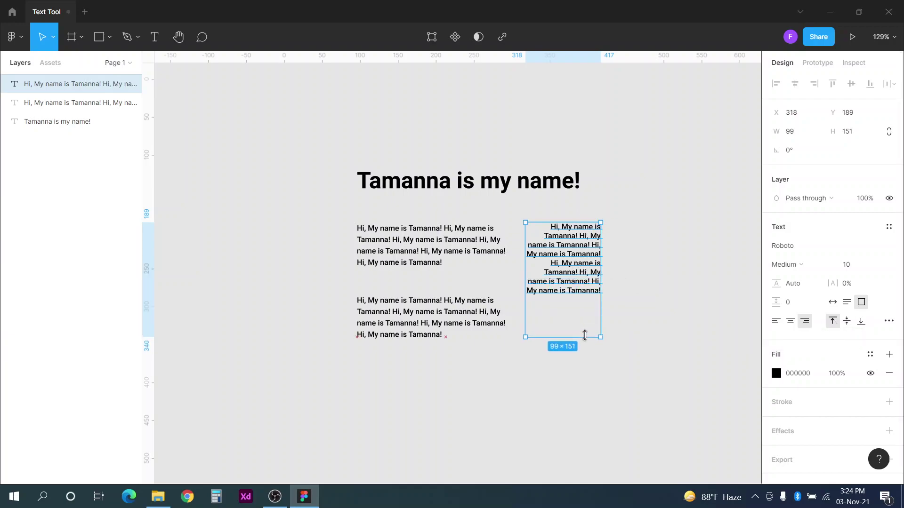
{"action": "left_click", "coordinate": [847, 324]}
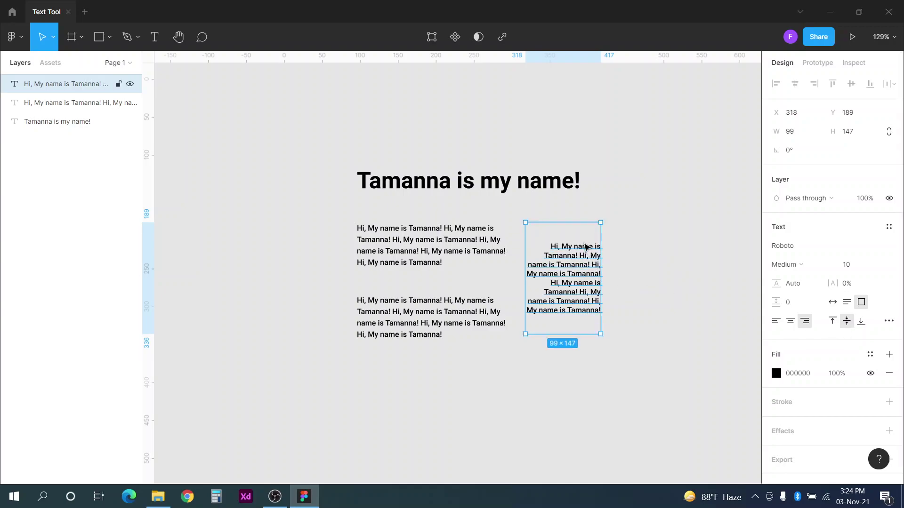
{"action": "left_click", "coordinate": [861, 323]}
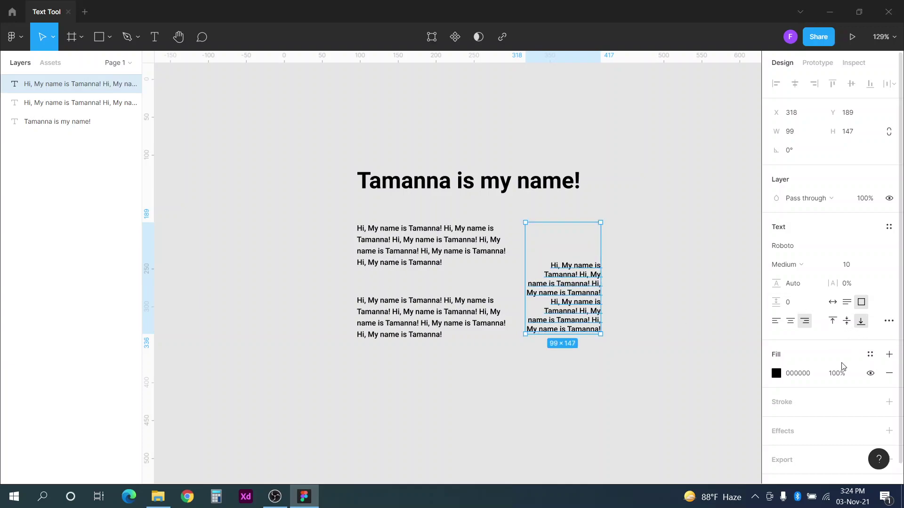
{"action": "scroll", "coordinate": [790, 376], "scroll_direction": "down", "scroll_amount": 1}
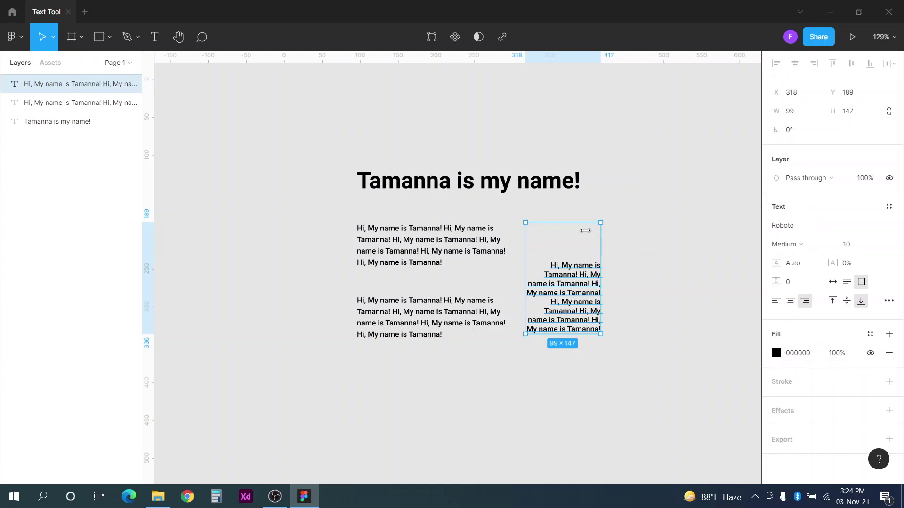
- Change the heading fill from white fff to dark teal 1D5465
{"action": "left_click", "coordinate": [542, 191]}
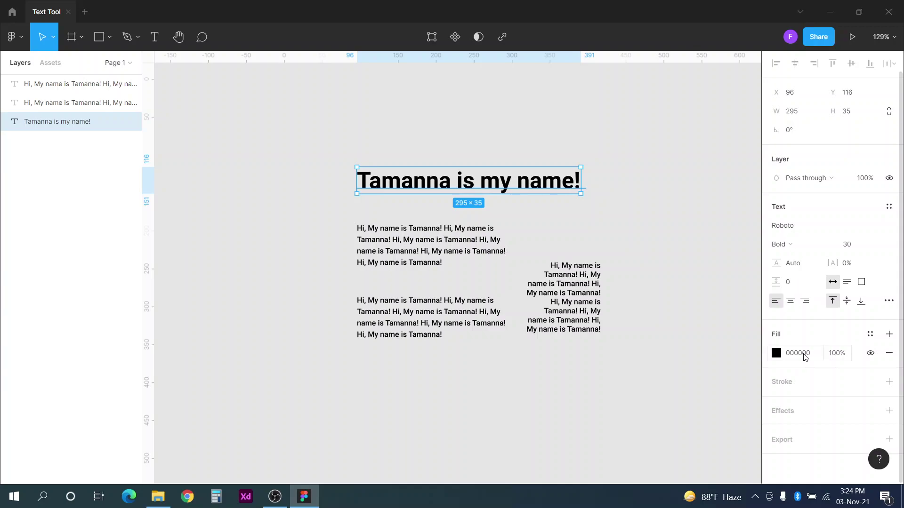
{"action": "left_click", "coordinate": [805, 356]}
{"action": "type", "text": "fff"}
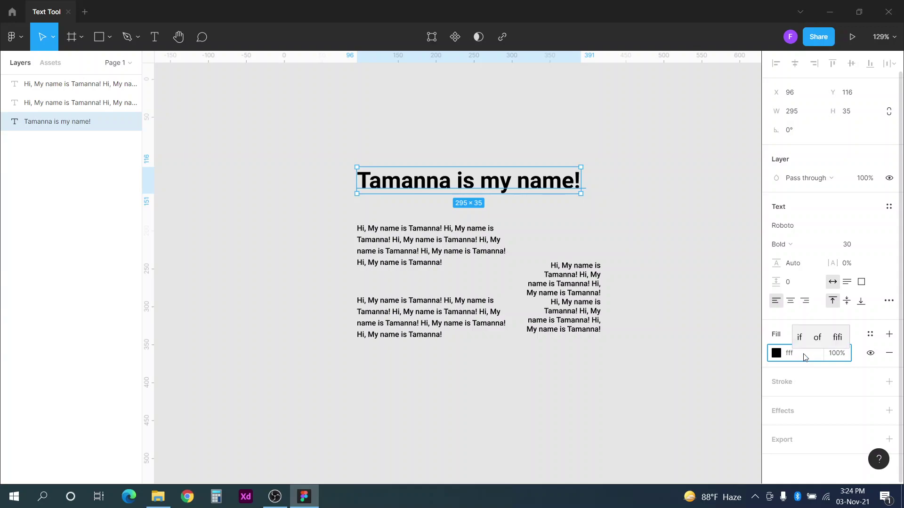
{"action": "key", "text": "Return"}
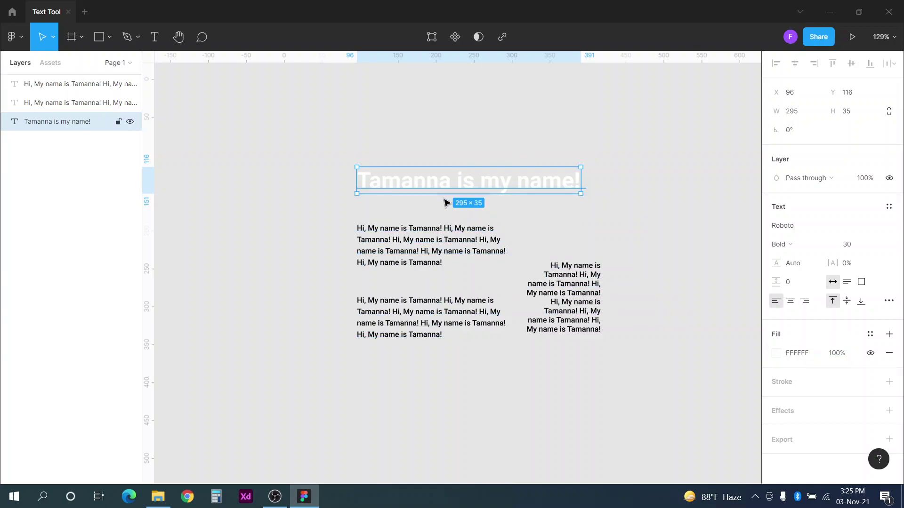
{"action": "left_click", "coordinate": [776, 353]}
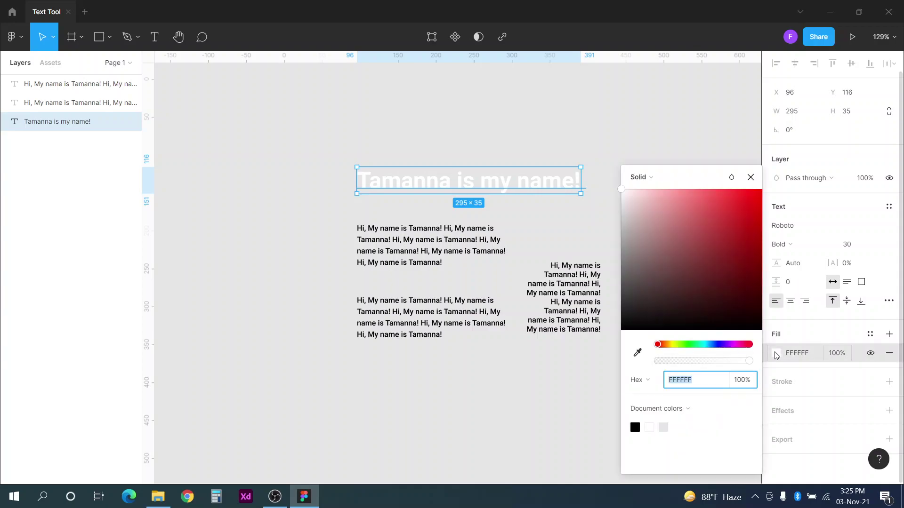
{"action": "mouse_move", "coordinate": [636, 276]}
{"action": "left_mouse_down"}
{"action": "mouse_move", "coordinate": [679, 323]}
{"action": "mouse_move", "coordinate": [634, 275]}
{"action": "mouse_move", "coordinate": [724, 268]}
{"action": "mouse_move", "coordinate": [724, 280]}
{"action": "left_mouse_up"}
{"action": "left_click", "coordinate": [707, 346]}
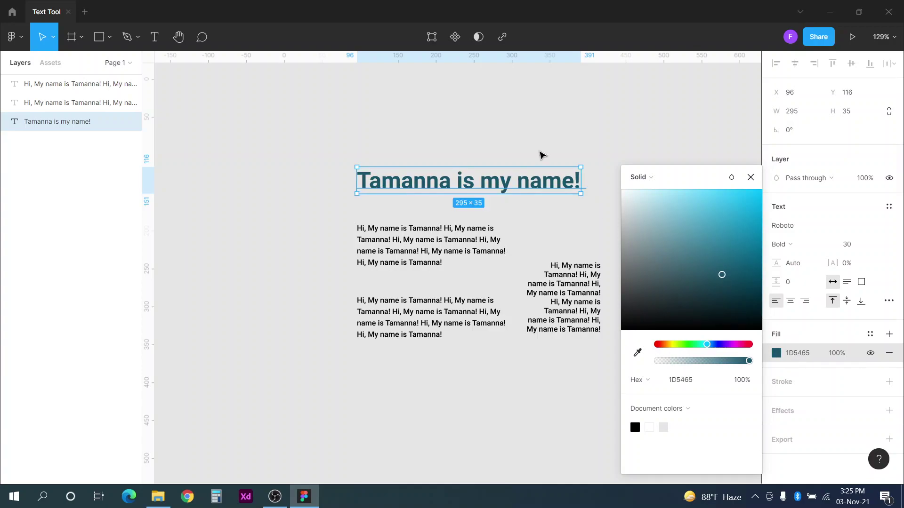
{"action": "left_click", "coordinate": [539, 151]}
- Try 20% opacity on the heading fill, then restore it to 100%
{"action": "left_click", "coordinate": [535, 183]}
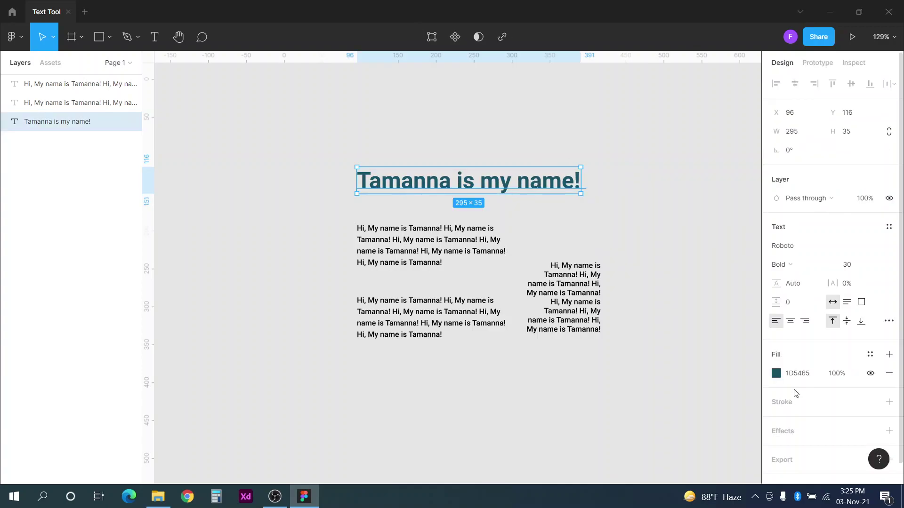
{"action": "left_click", "coordinate": [832, 379]}
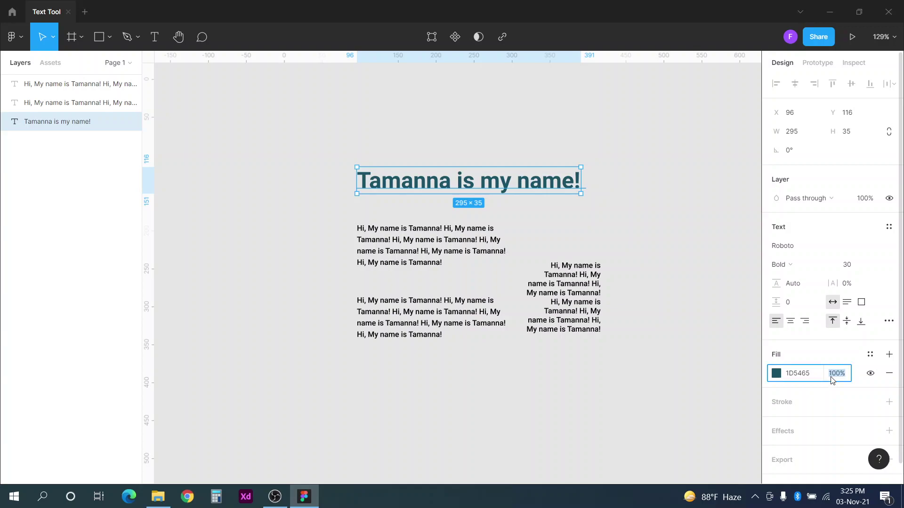
{"action": "type", "text": "20"}
{"action": "key", "text": "Return"}
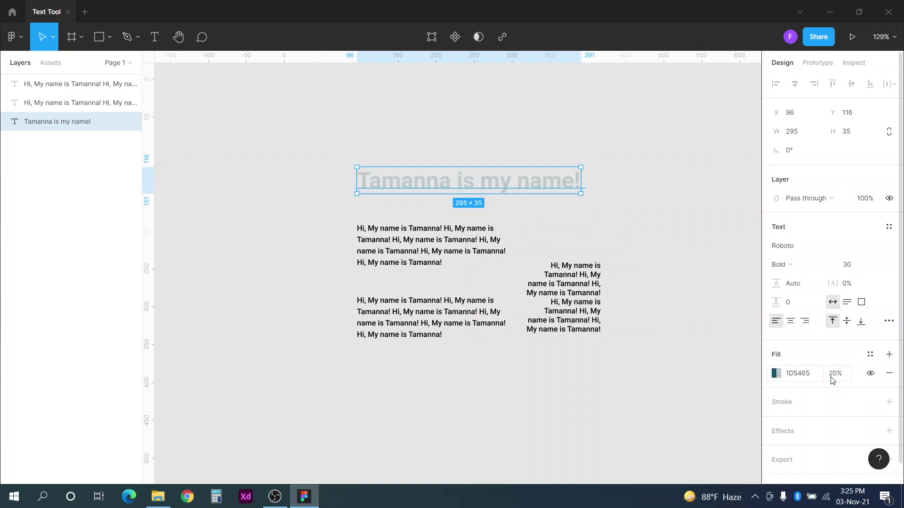
{"action": "left_click", "coordinate": [832, 379]}
{"action": "type", "text": "100"}
{"action": "key", "text": "Return"}
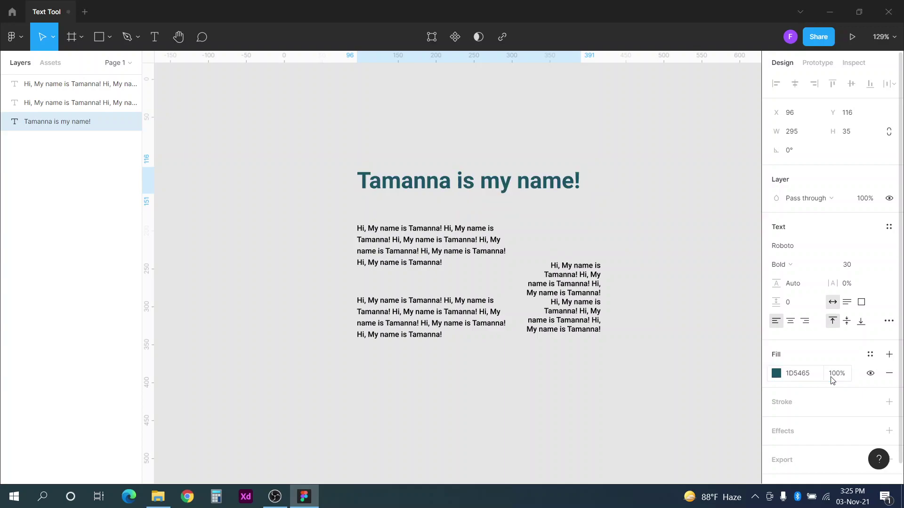
{"action": "left_click", "coordinate": [871, 374]}
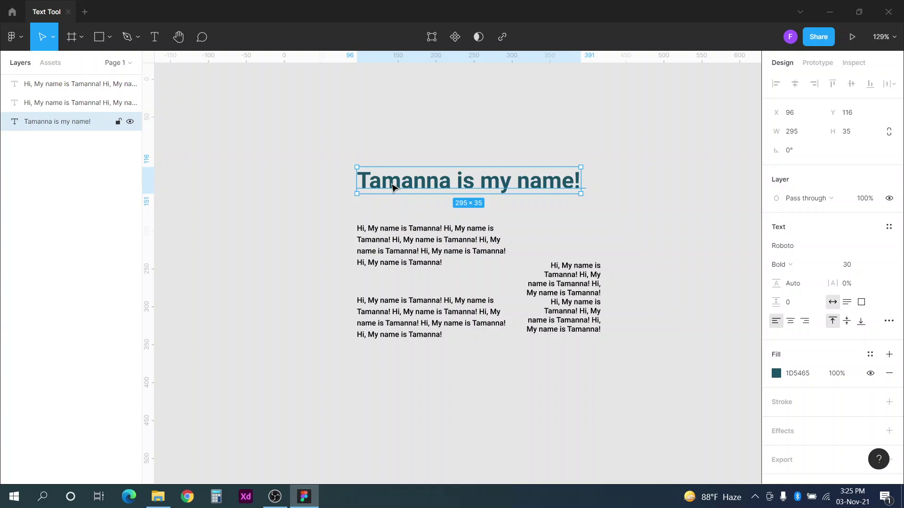
- Add an outline stroke to the heading with weight 5
{"action": "scroll", "coordinate": [420, 178], "scroll_direction": "up", "scroll_amount": 5}
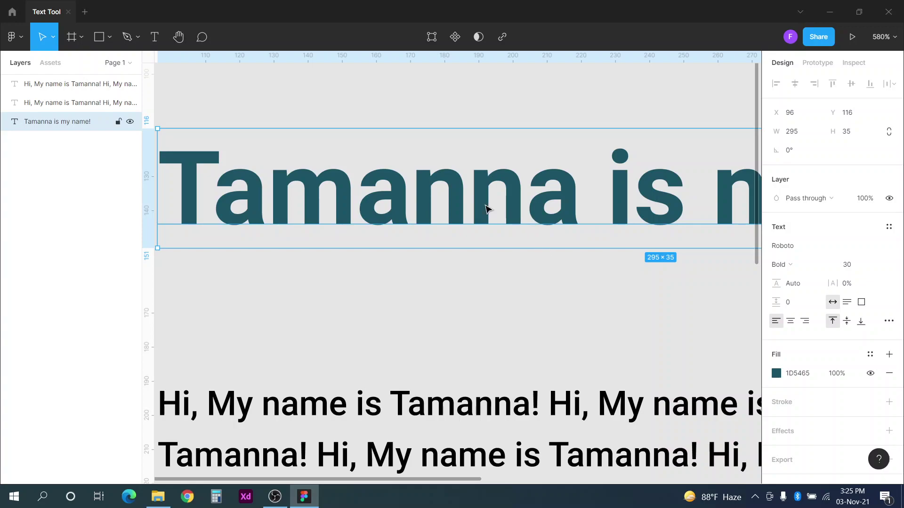
{"action": "left_click", "coordinate": [889, 401]}
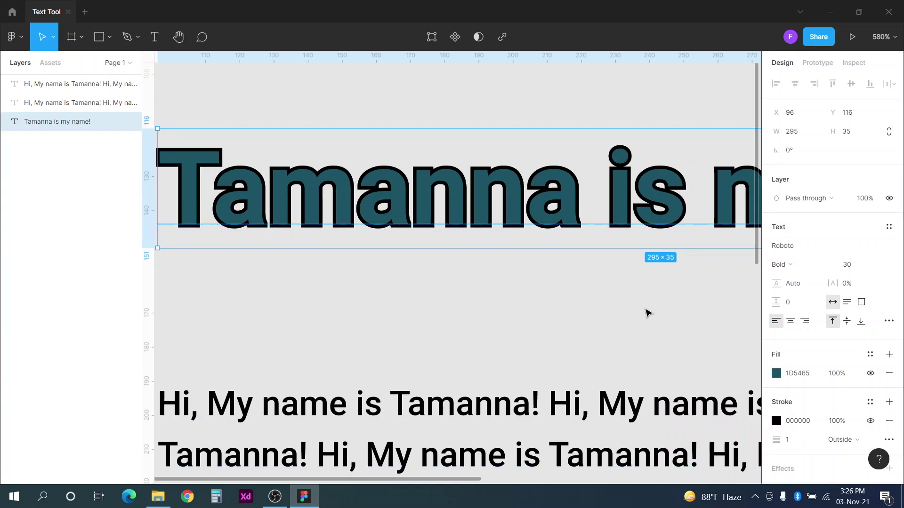
{"action": "left_click", "coordinate": [794, 444]}
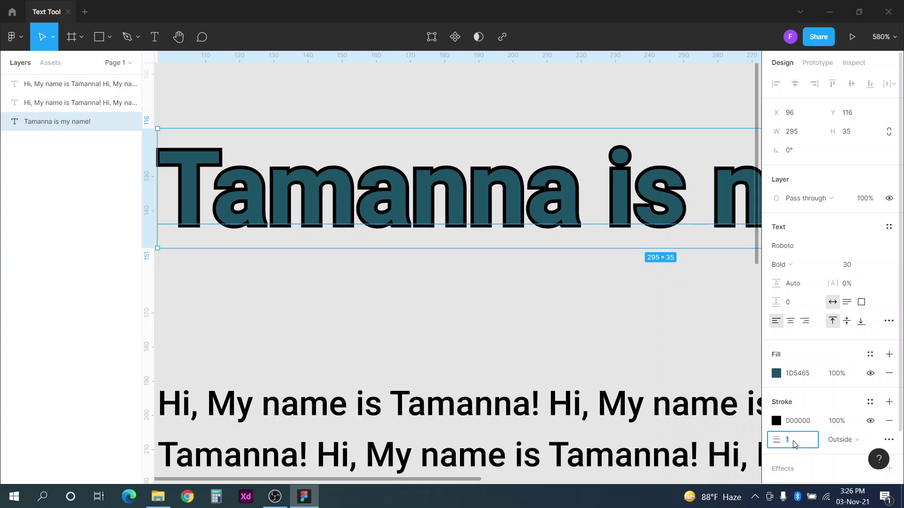
{"action": "type", "text": "5"}
{"action": "key", "text": "Return"}
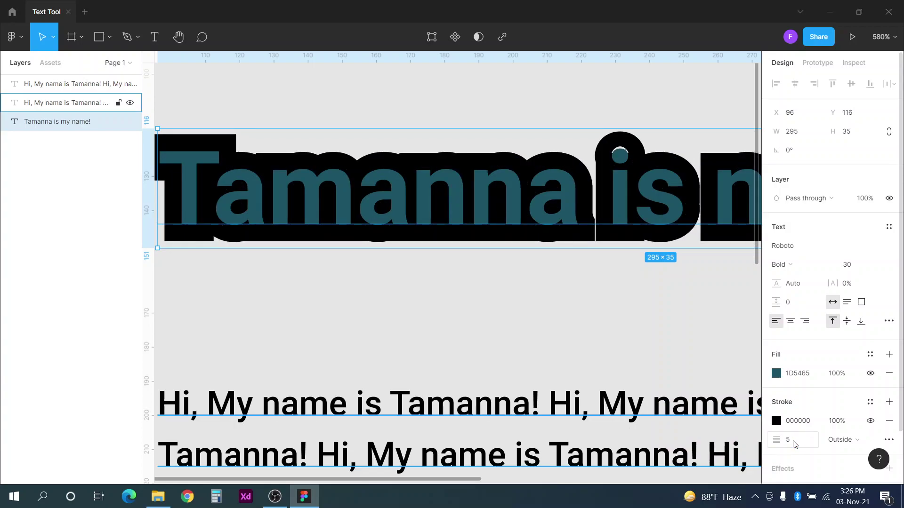
- Reduce the heading's stroke weight through 4 and 2 down to 1
{"action": "left_click", "coordinate": [794, 445]}
{"action": "type", "text": "4"}
{"action": "key", "text": "Return"}
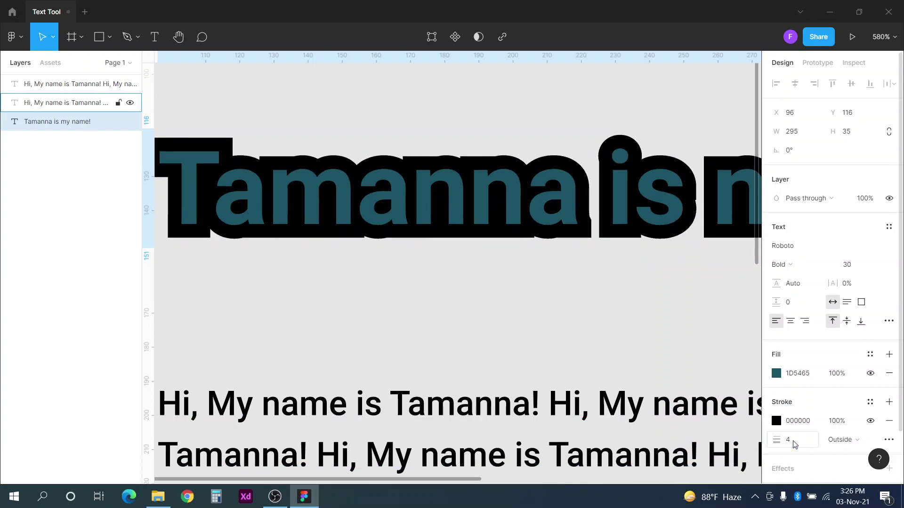
{"action": "left_click", "coordinate": [794, 444]}
{"action": "type", "text": "2"}
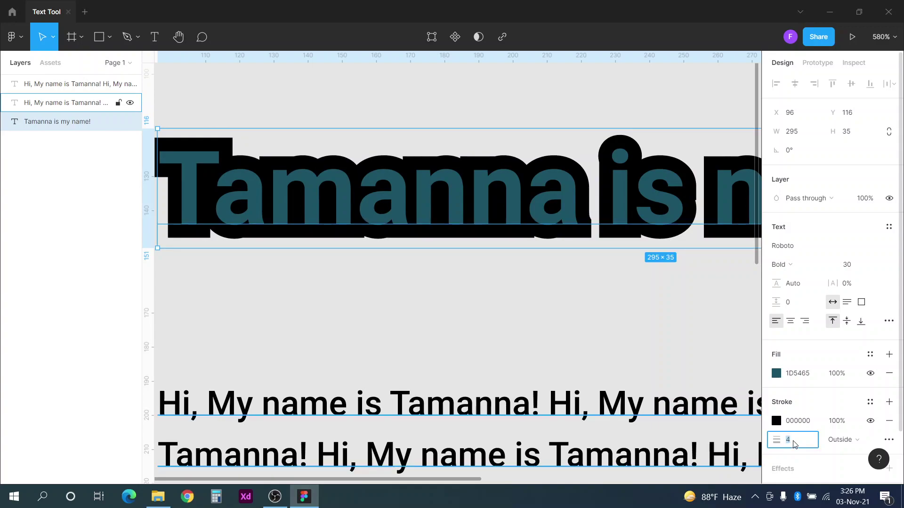
{"action": "key", "text": "Return"}
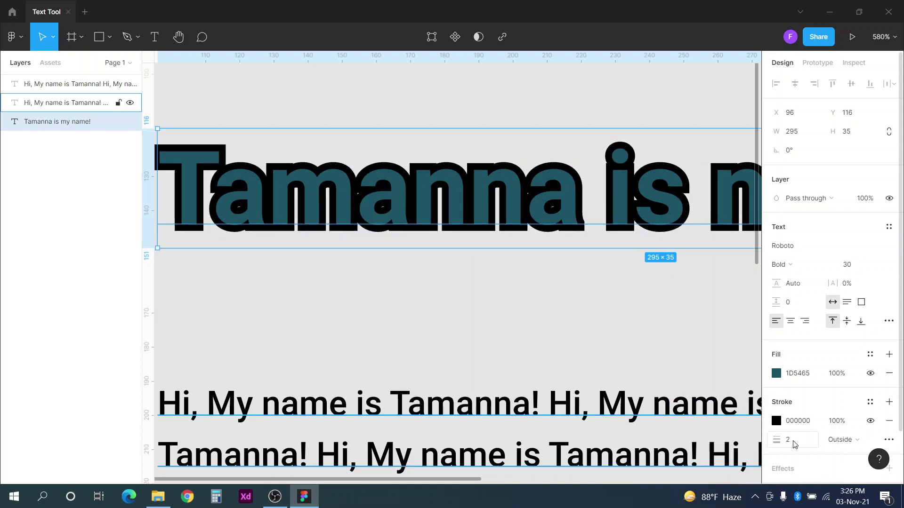
{"action": "left_click", "coordinate": [794, 444]}
{"action": "type", "text": "1"}
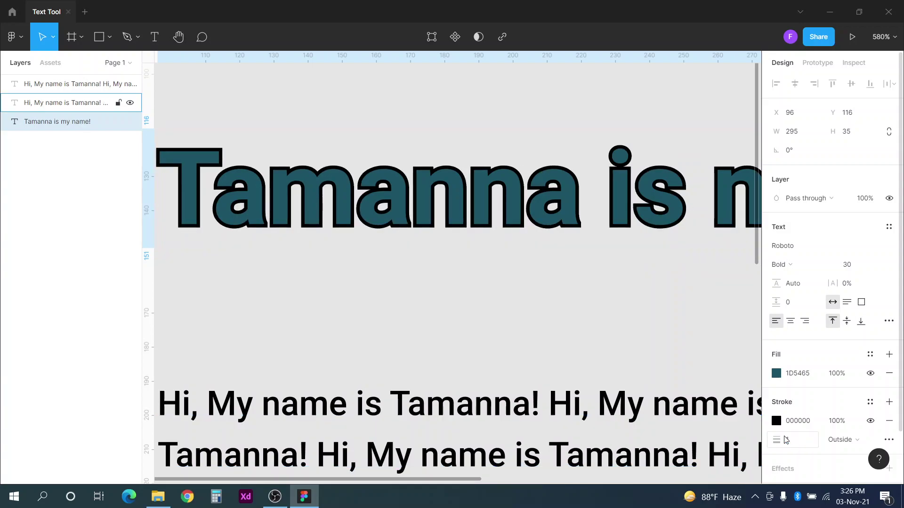
{"action": "key", "text": "Return"}
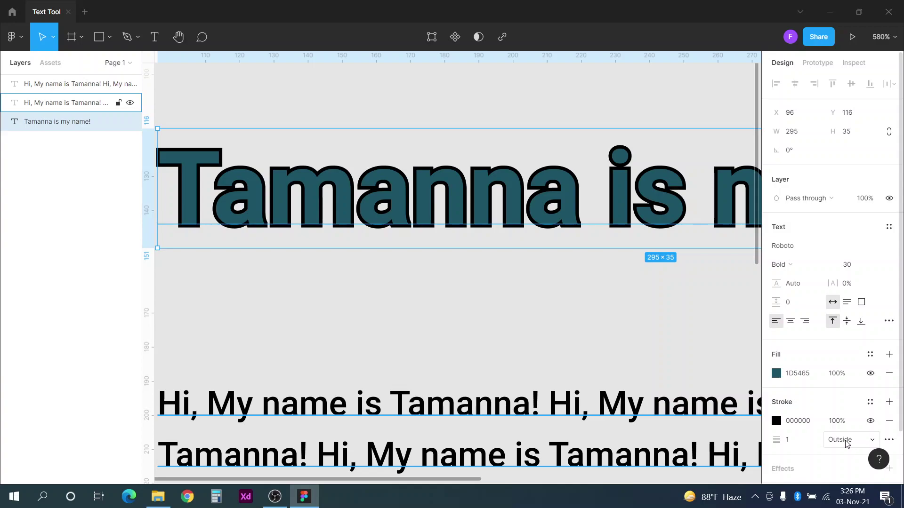
- Recolour the heading's outline dark red, then delete the stroke entirely
{"action": "left_click", "coordinate": [777, 422]}
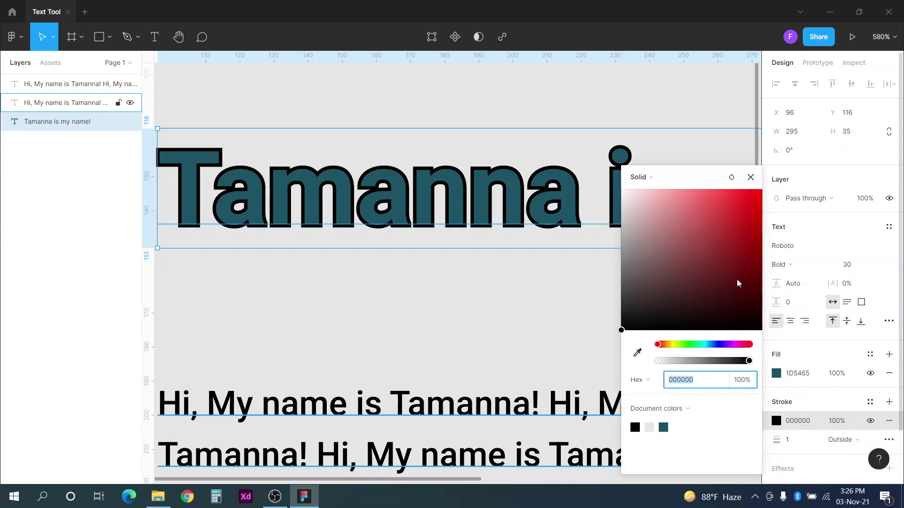
{"action": "left_click_drag", "start_coordinate": [739, 278], "coordinate": [811, 278]}
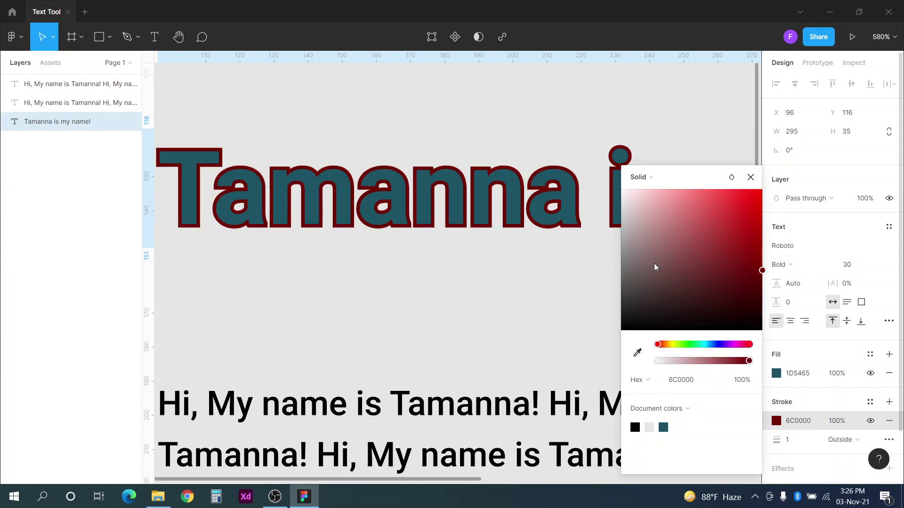
{"action": "left_click", "coordinate": [514, 302]}
{"action": "left_click", "coordinate": [532, 228]}
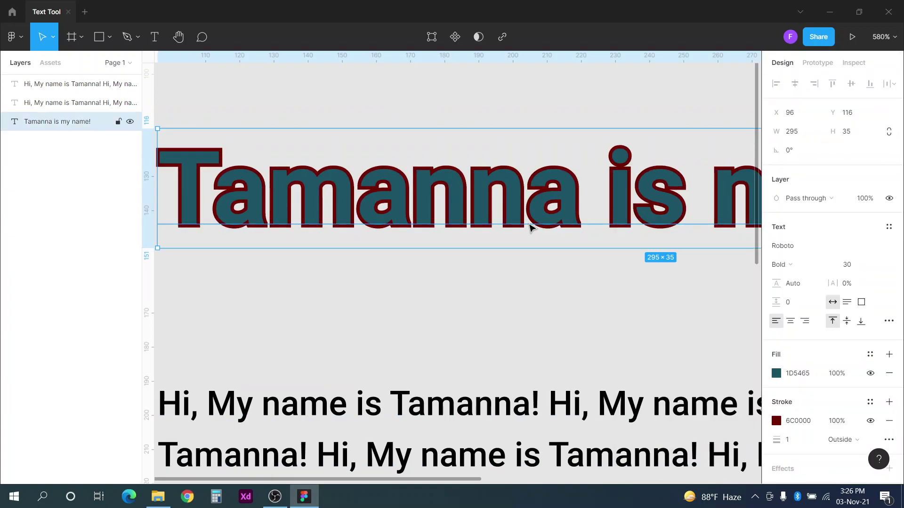
{"action": "scroll", "coordinate": [800, 353], "scroll_direction": "down", "scroll_amount": 2}
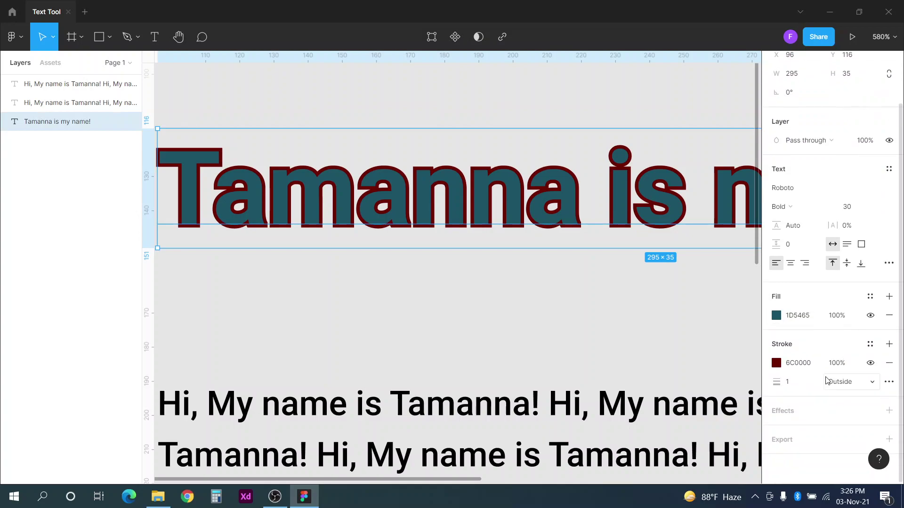
{"action": "left_click", "coordinate": [889, 366]}
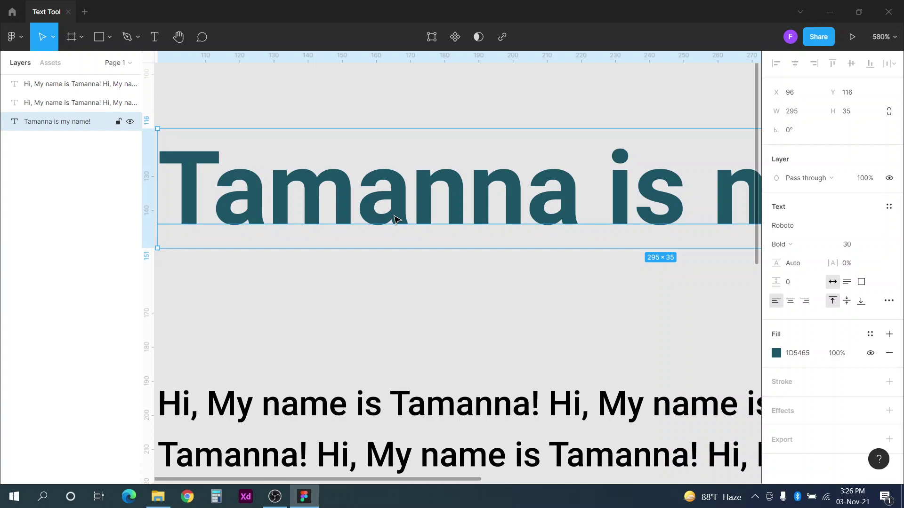
{"action": "mouse_move", "coordinate": [833, 410]}
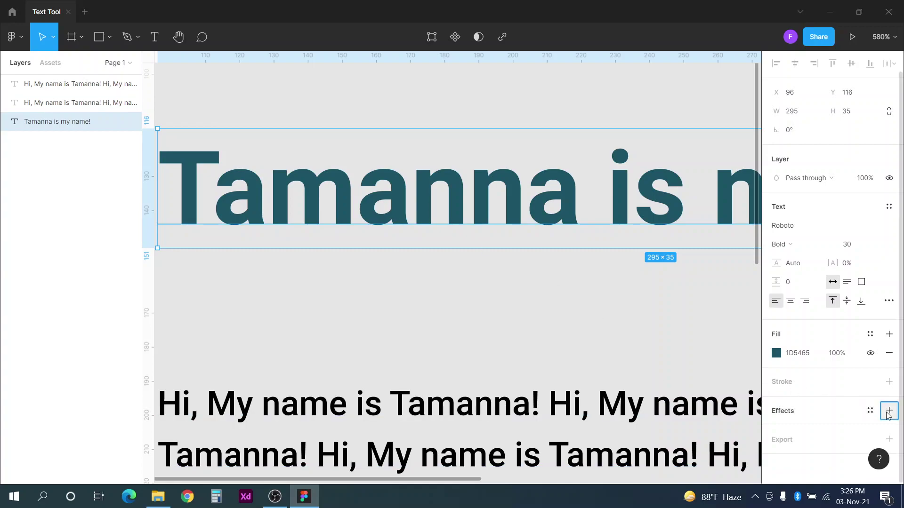
- Add a drop shadow effect to the heading with blur 1
{"action": "left_click", "coordinate": [889, 411]}
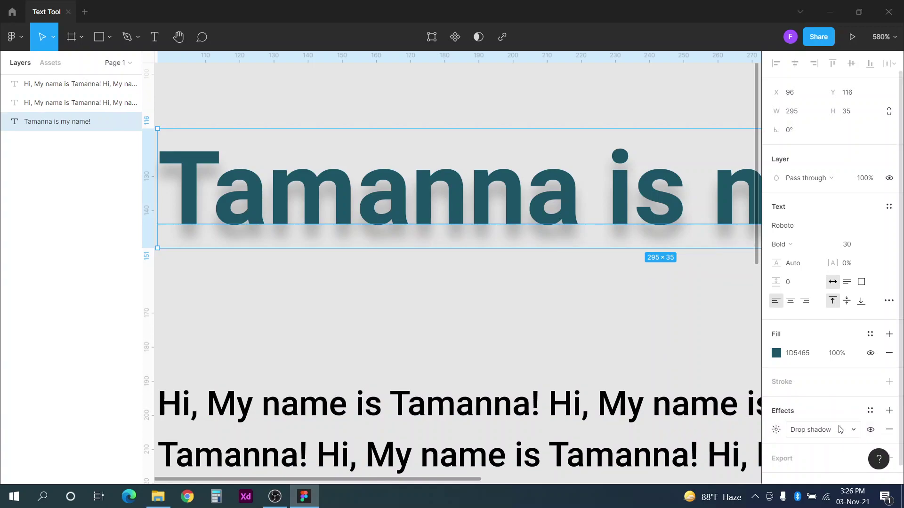
{"action": "left_click", "coordinate": [775, 429]}
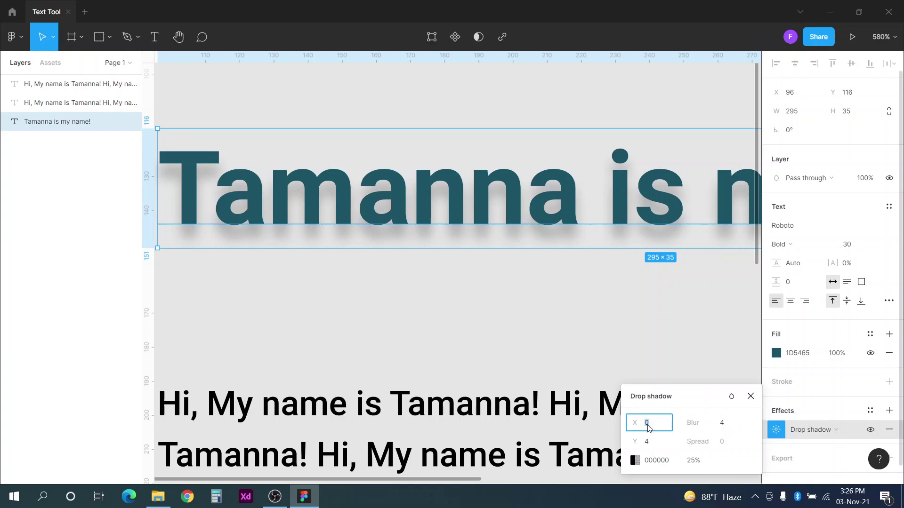
{"action": "left_click_drag", "start_coordinate": [634, 423], "coordinate": [632, 443]}
{"action": "type", "text": "2"}
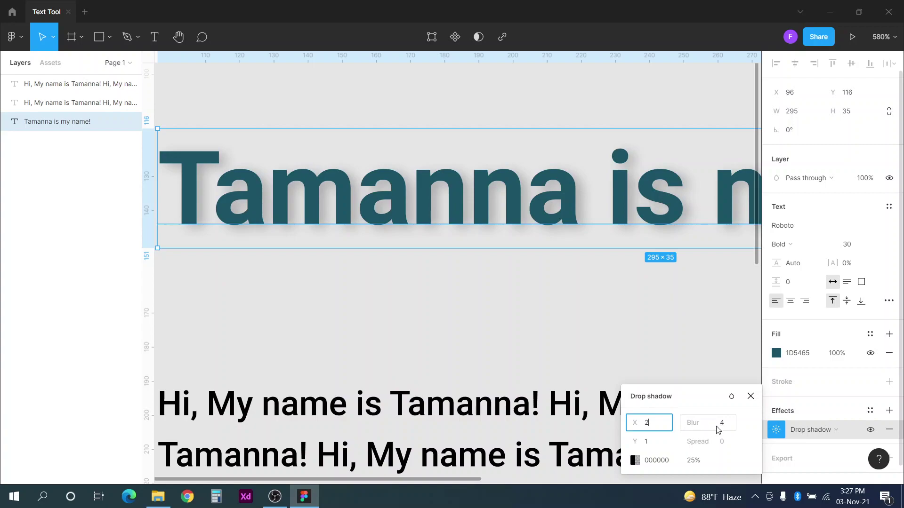
{"action": "left_click", "coordinate": [717, 429]}
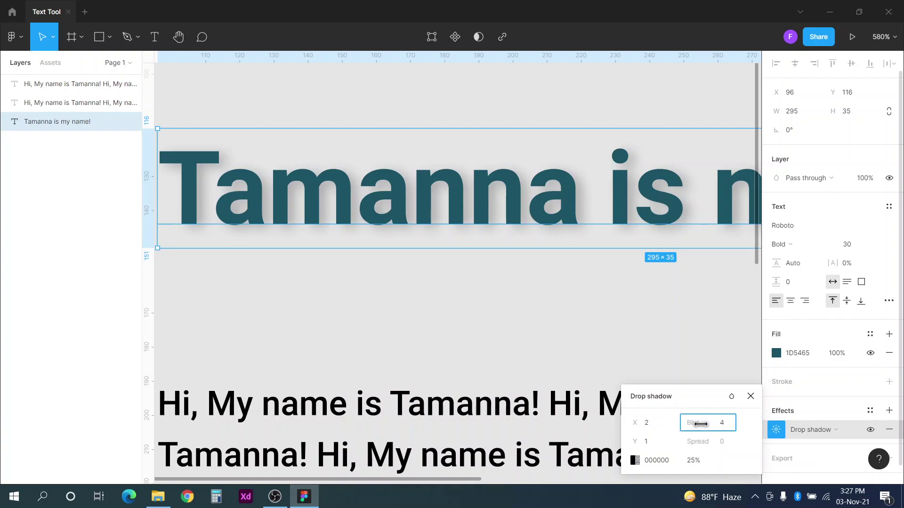
{"action": "key", "text": "Delete"}
{"action": "type", "text": "0"}
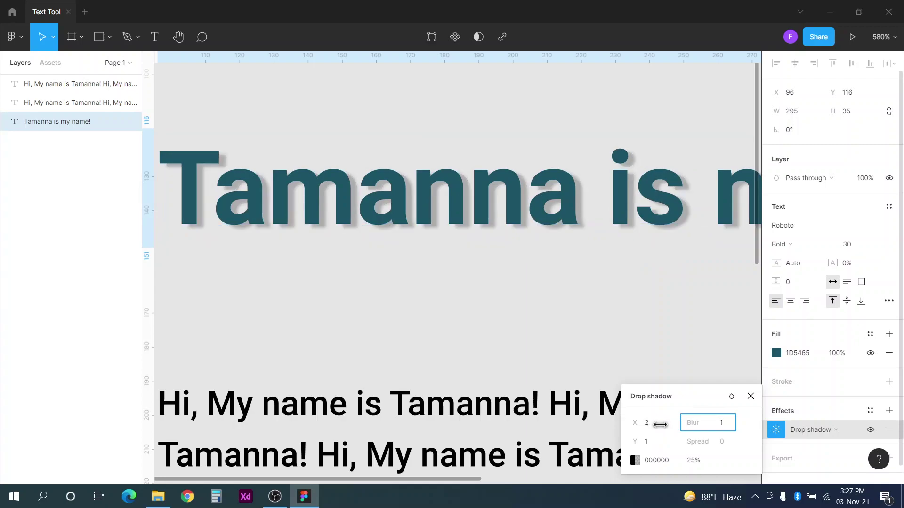
{"action": "key", "text": "Up"}
- Offset the heading's drop shadow to X 2 and Y 2
{"action": "left_click_drag", "start_coordinate": [633, 424], "coordinate": [650, 427]}
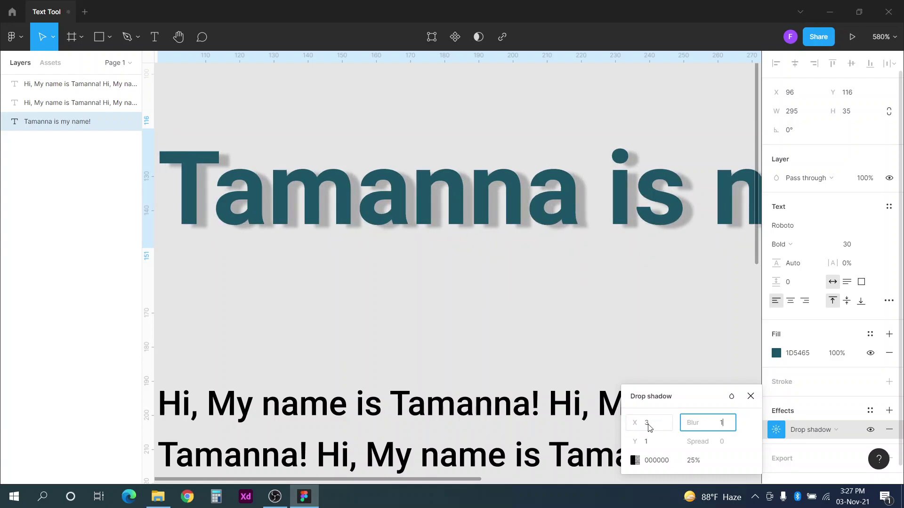
{"action": "left_click", "coordinate": [650, 427]}
{"action": "type", "text": "1"}
{"action": "key", "text": "Return"}
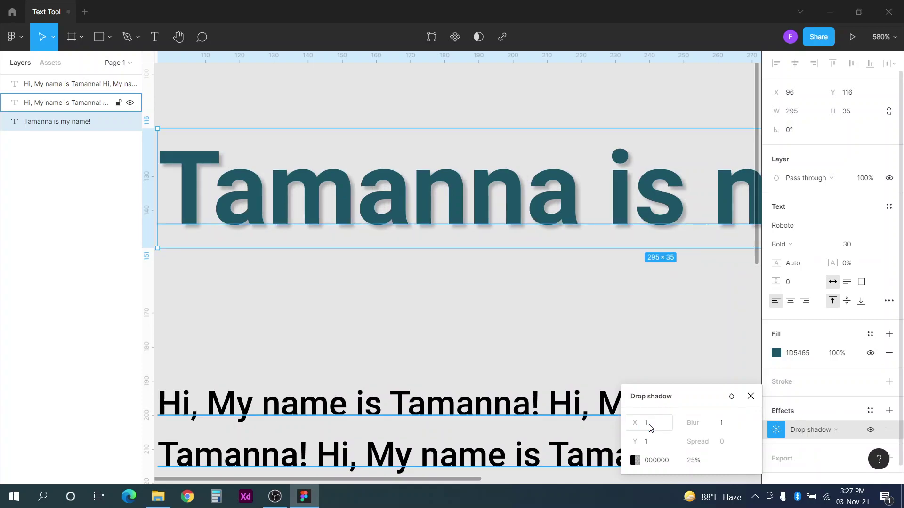
{"action": "left_click", "coordinate": [650, 428]}
{"action": "type", "text": "2"}
{"action": "key", "text": "Return"}
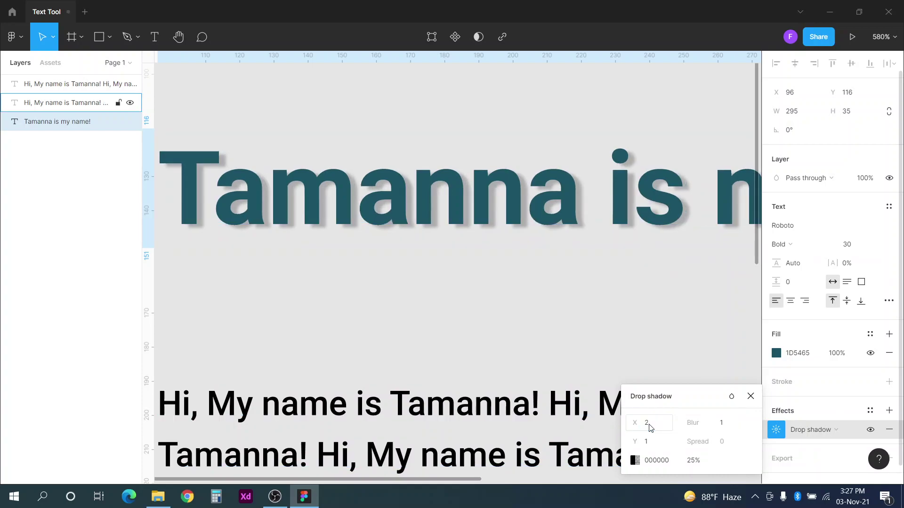
{"action": "left_click", "coordinate": [655, 443]}
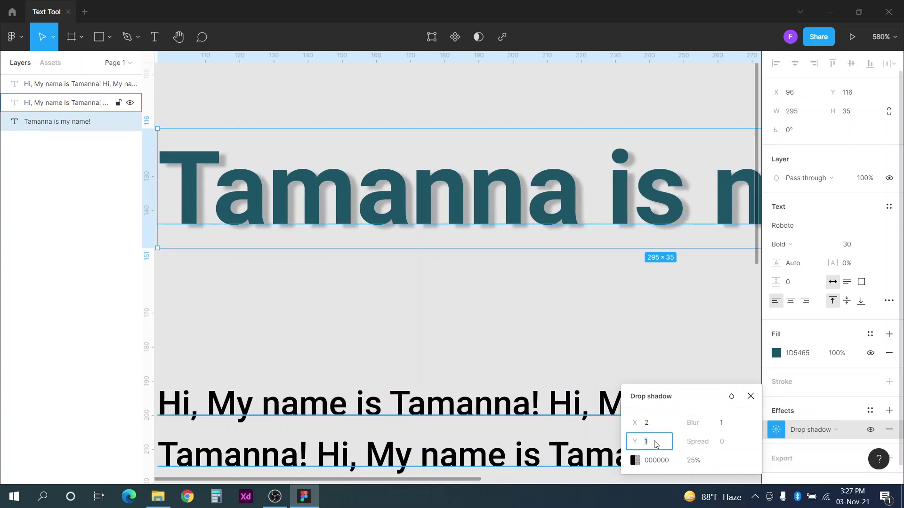
{"action": "type", "text": "2"}
{"action": "key", "text": "Return"}
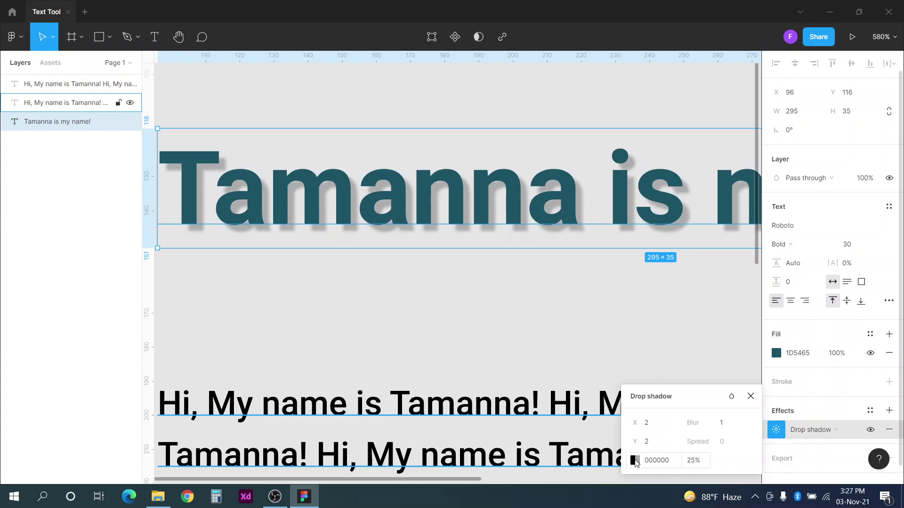
- Colour the drop shadow dark red 330404 at 35% opacity, then deselect the heading
{"action": "left_click", "coordinate": [635, 462]}
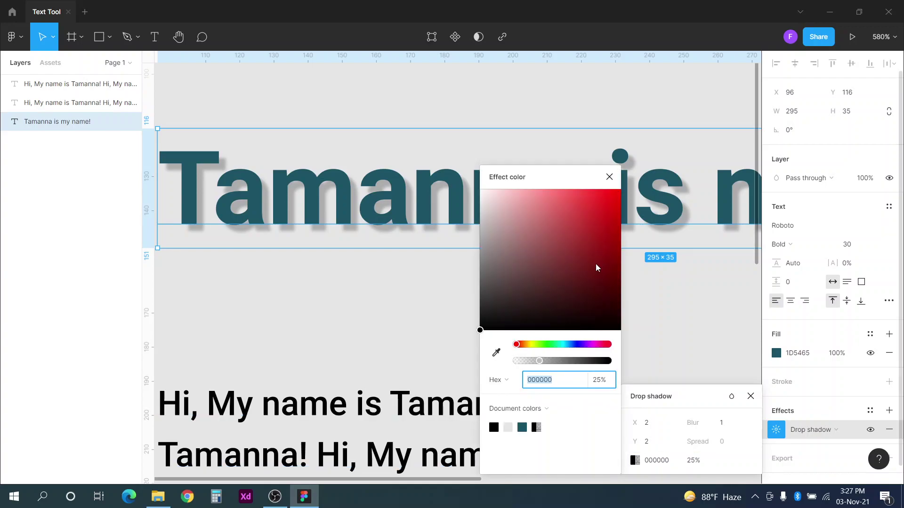
{"action": "left_click", "coordinate": [563, 232]}
{"action": "left_click_drag", "start_coordinate": [563, 233], "coordinate": [611, 306]}
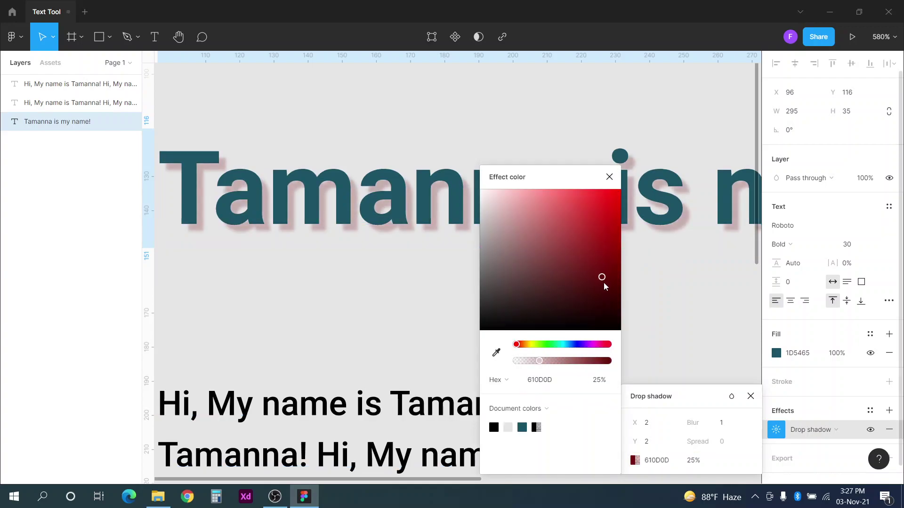
{"action": "left_click", "coordinate": [612, 178]}
{"action": "left_click", "coordinate": [692, 460]}
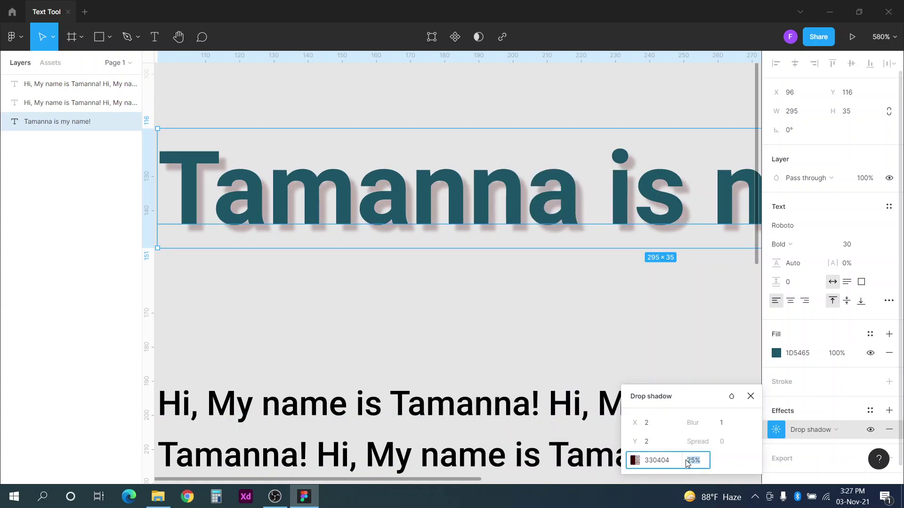
{"action": "type", "text": "35"}
{"action": "key", "text": "Return"}
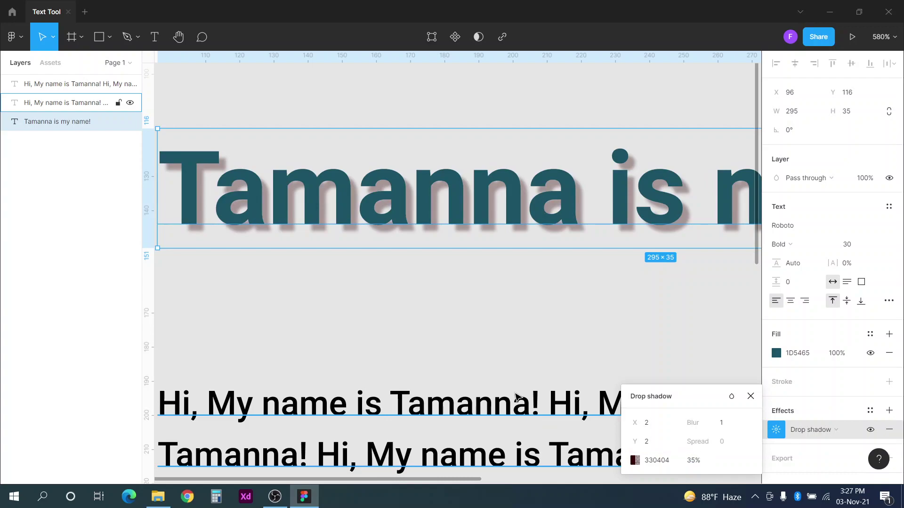
{"action": "left_click", "coordinate": [574, 339]}
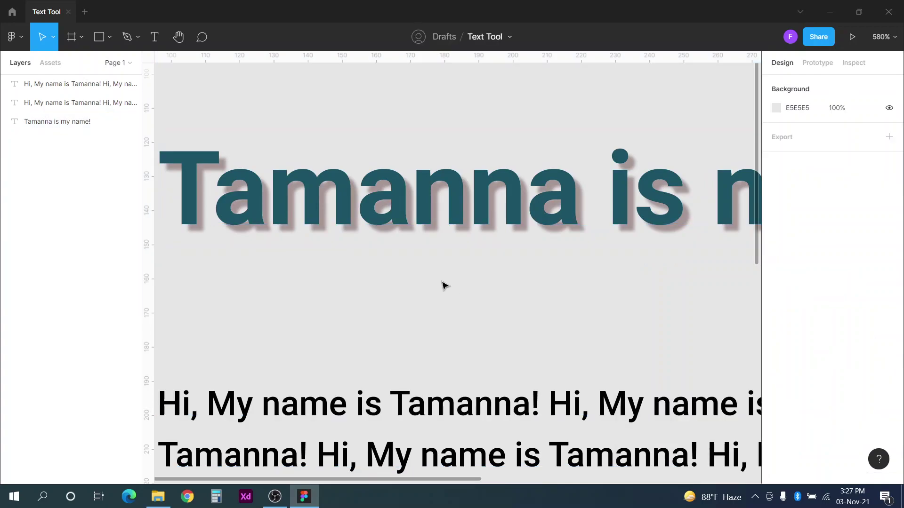
{"action": "scroll", "coordinate": [443, 285], "scroll_direction": "down", "scroll_amount": 1}
{"action": "scroll", "coordinate": [443, 284], "scroll_direction": "down", "scroll_amount": 3}
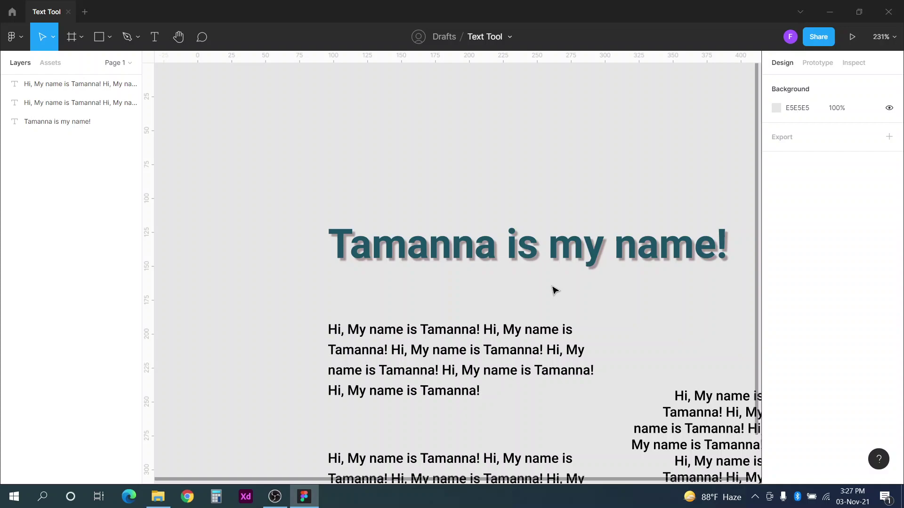
- Switch the heading's effect type from Drop shadow to Inner shadow
{"action": "left_click", "coordinate": [575, 262]}
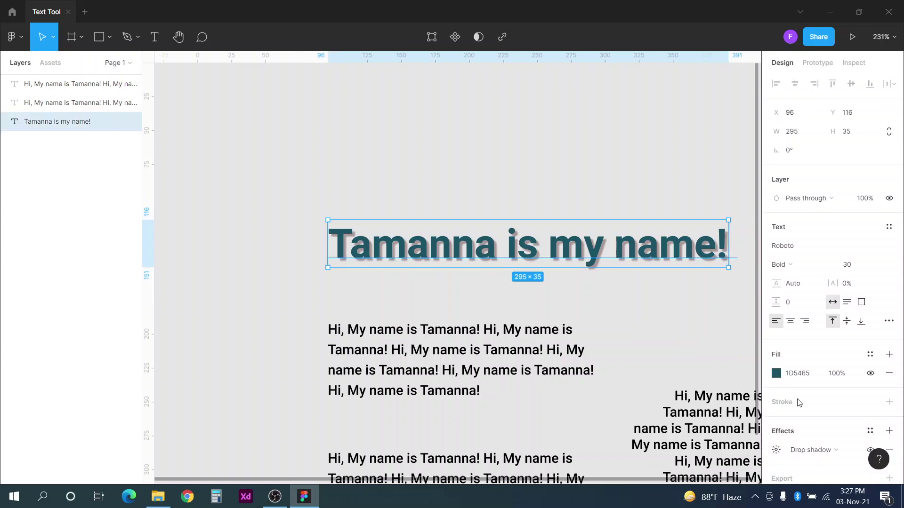
{"action": "left_click", "coordinate": [802, 448]}
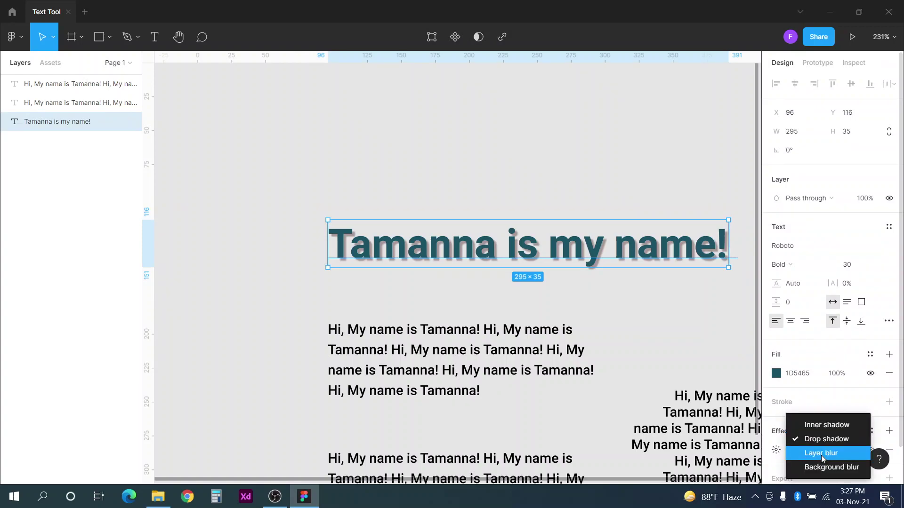
{"action": "left_click", "coordinate": [824, 426]}
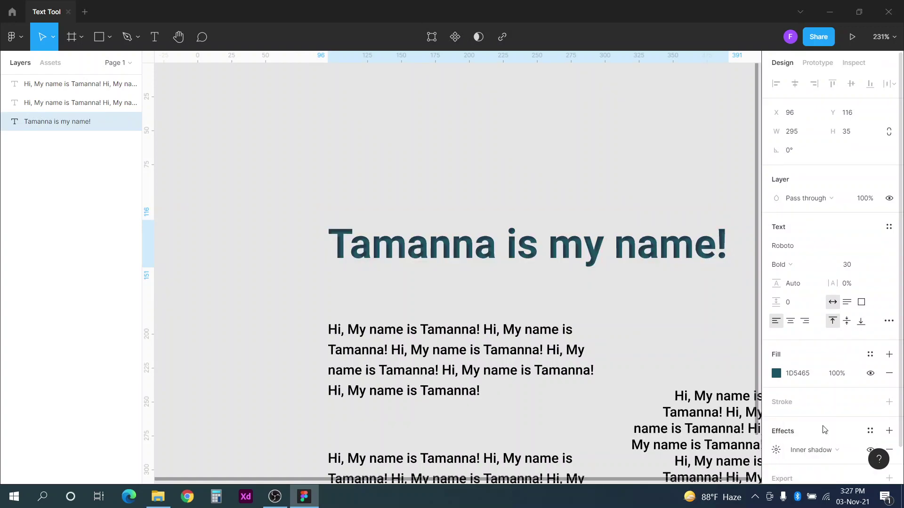
{"action": "left_click", "coordinate": [656, 329]}
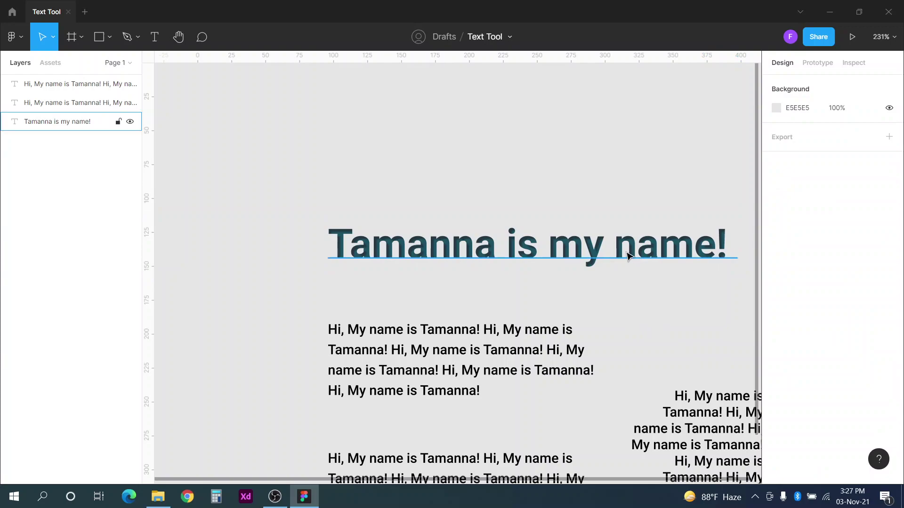
{"action": "scroll", "coordinate": [630, 249], "scroll_direction": "up", "scroll_amount": 2}
{"action": "scroll", "coordinate": [629, 256], "scroll_direction": "up", "scroll_amount": 5}
{"action": "scroll", "coordinate": [511, 319], "scroll_direction": "down", "scroll_amount": 1}
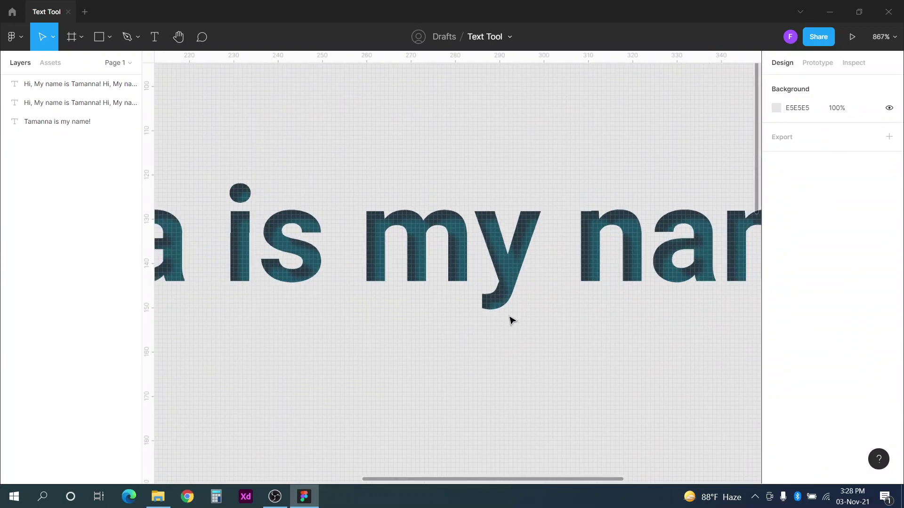
{"action": "scroll", "coordinate": [511, 319], "scroll_direction": "down", "scroll_amount": 6}
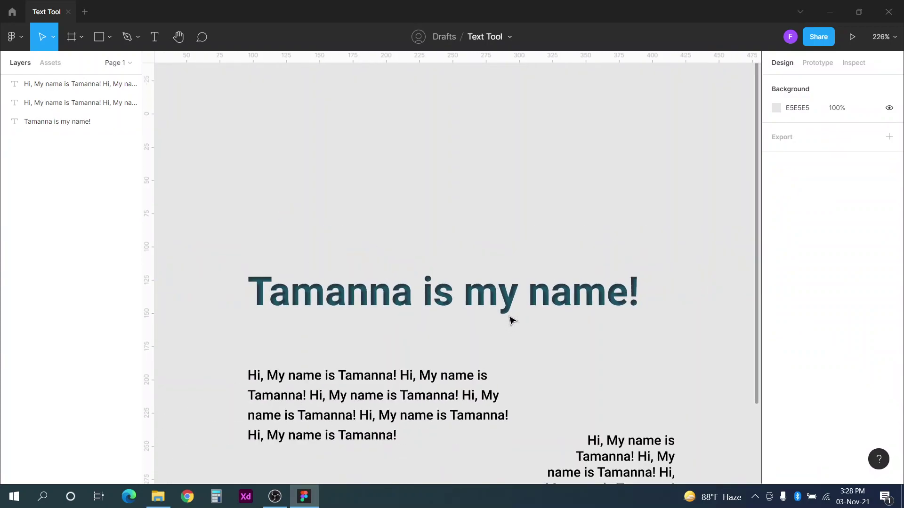